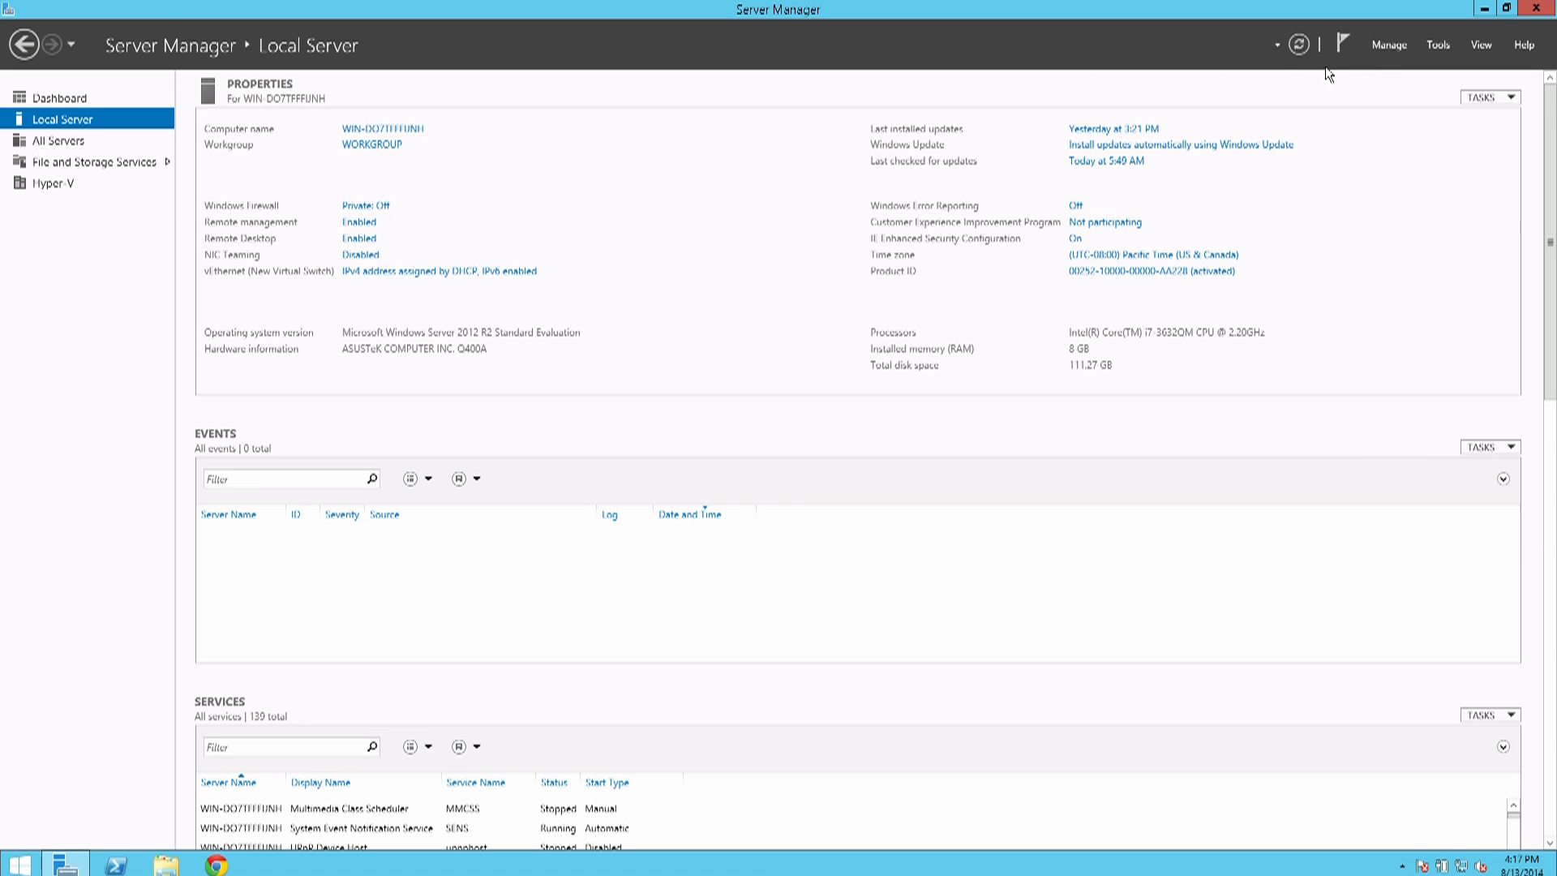
# Check the Hyper-V entry among the server roles in the Add Roles and Features Wizard and close the wizard without installing
pyautogui.click(1385, 47)
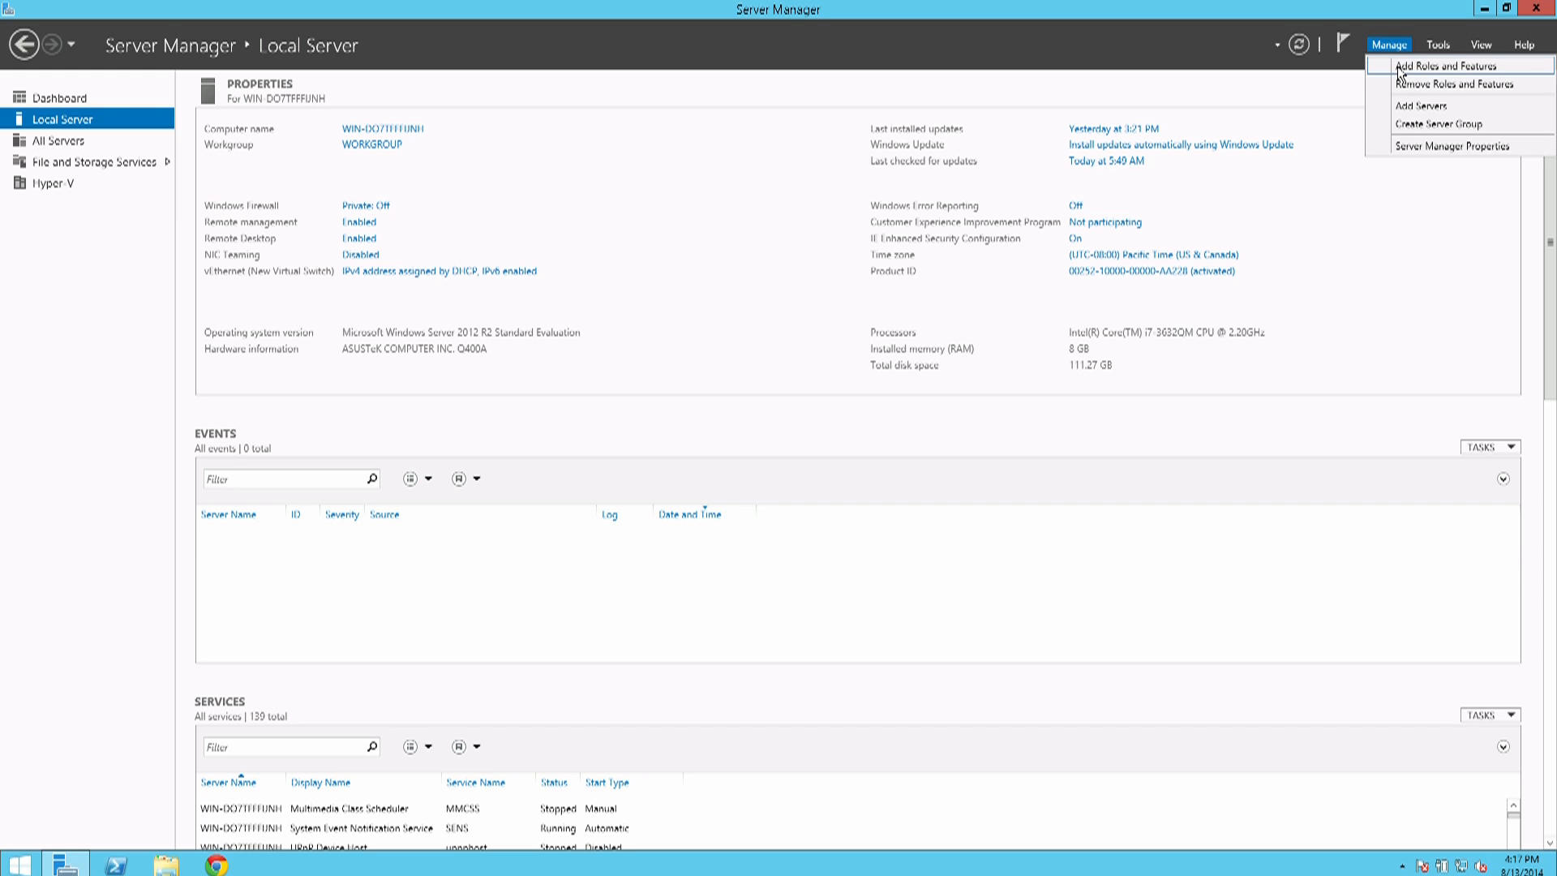
pyautogui.click(1398, 67)
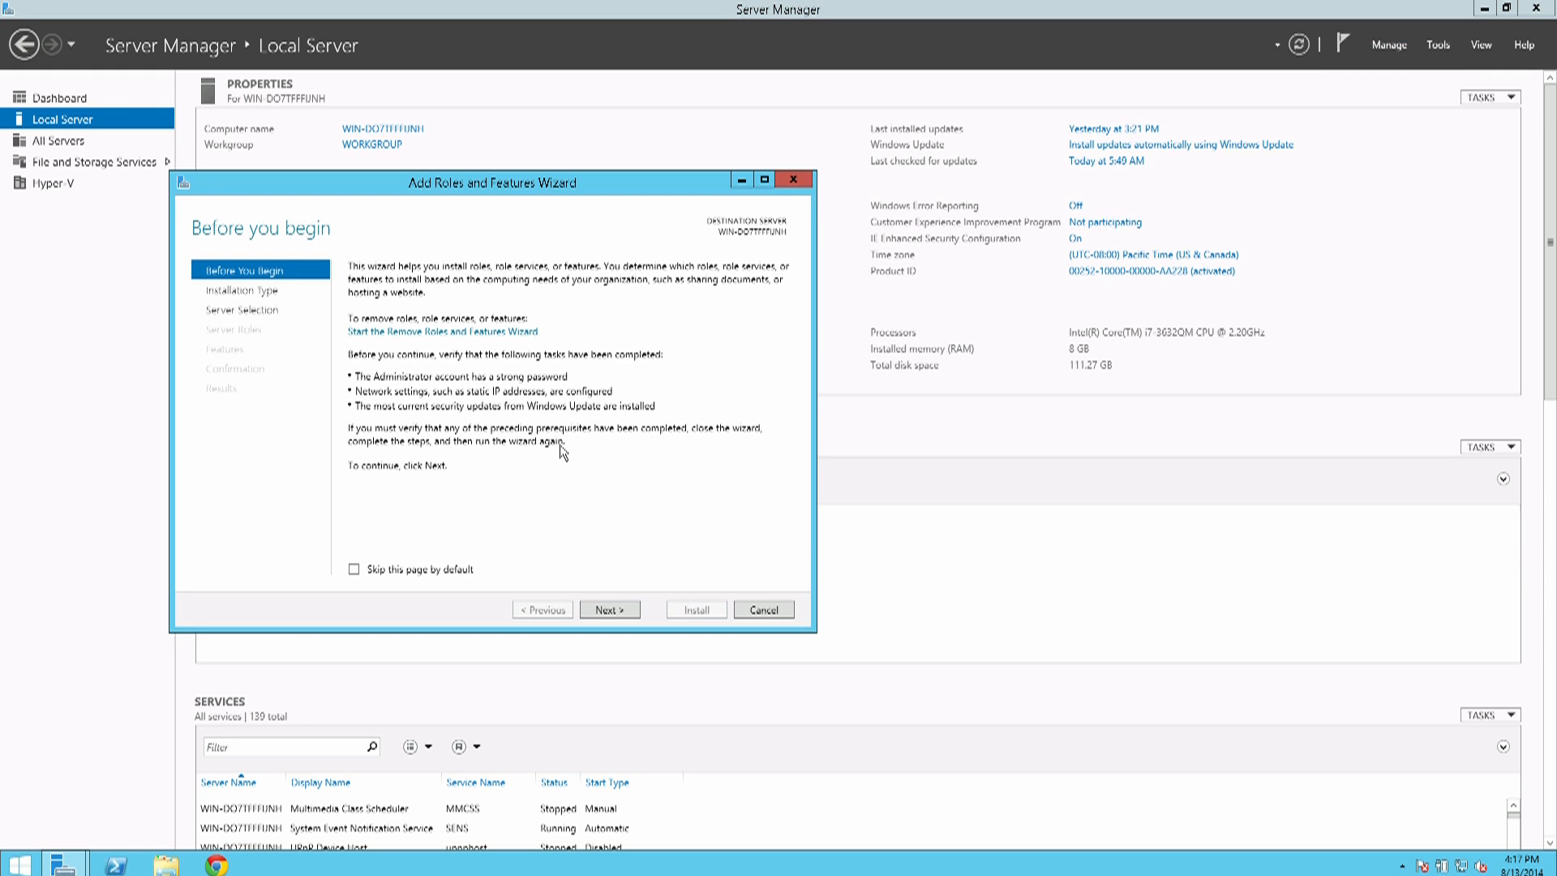
pyautogui.click(594, 612)
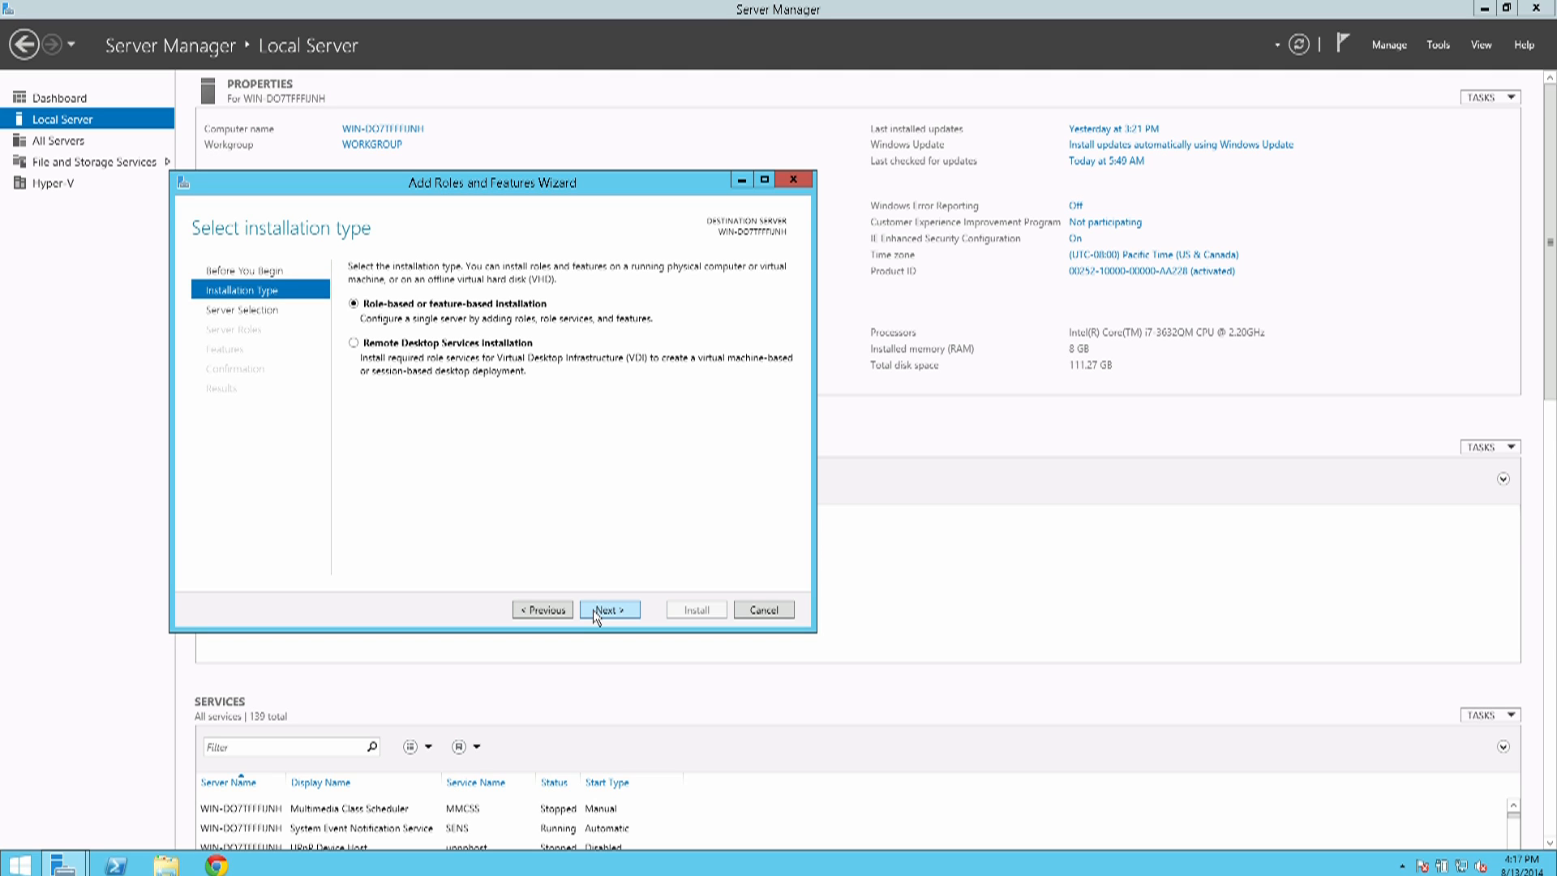
pyautogui.click(592, 610)
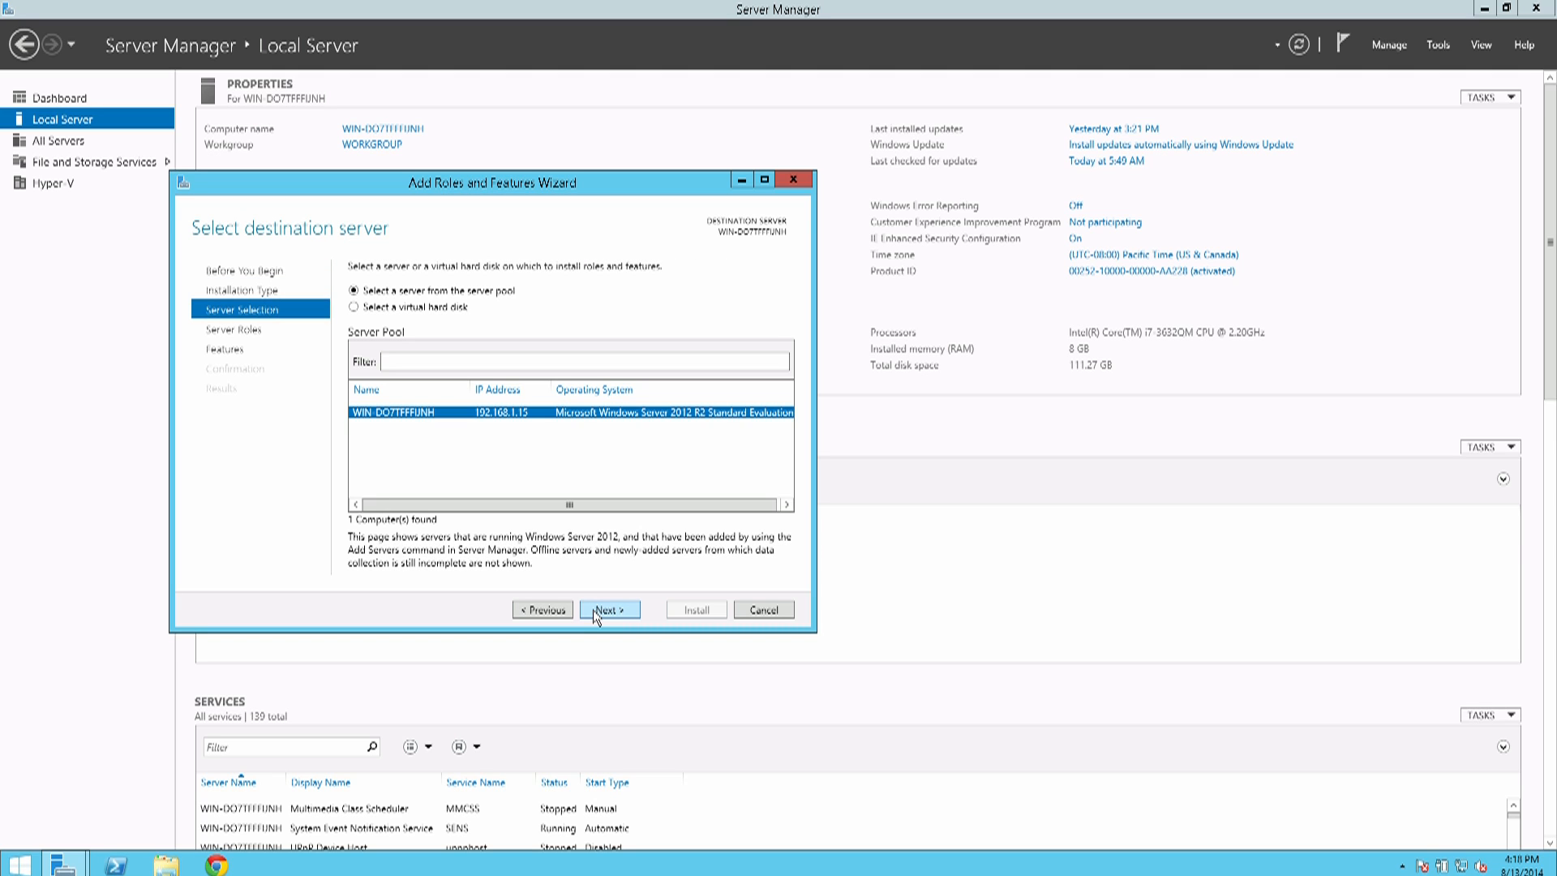
pyautogui.click(592, 610)
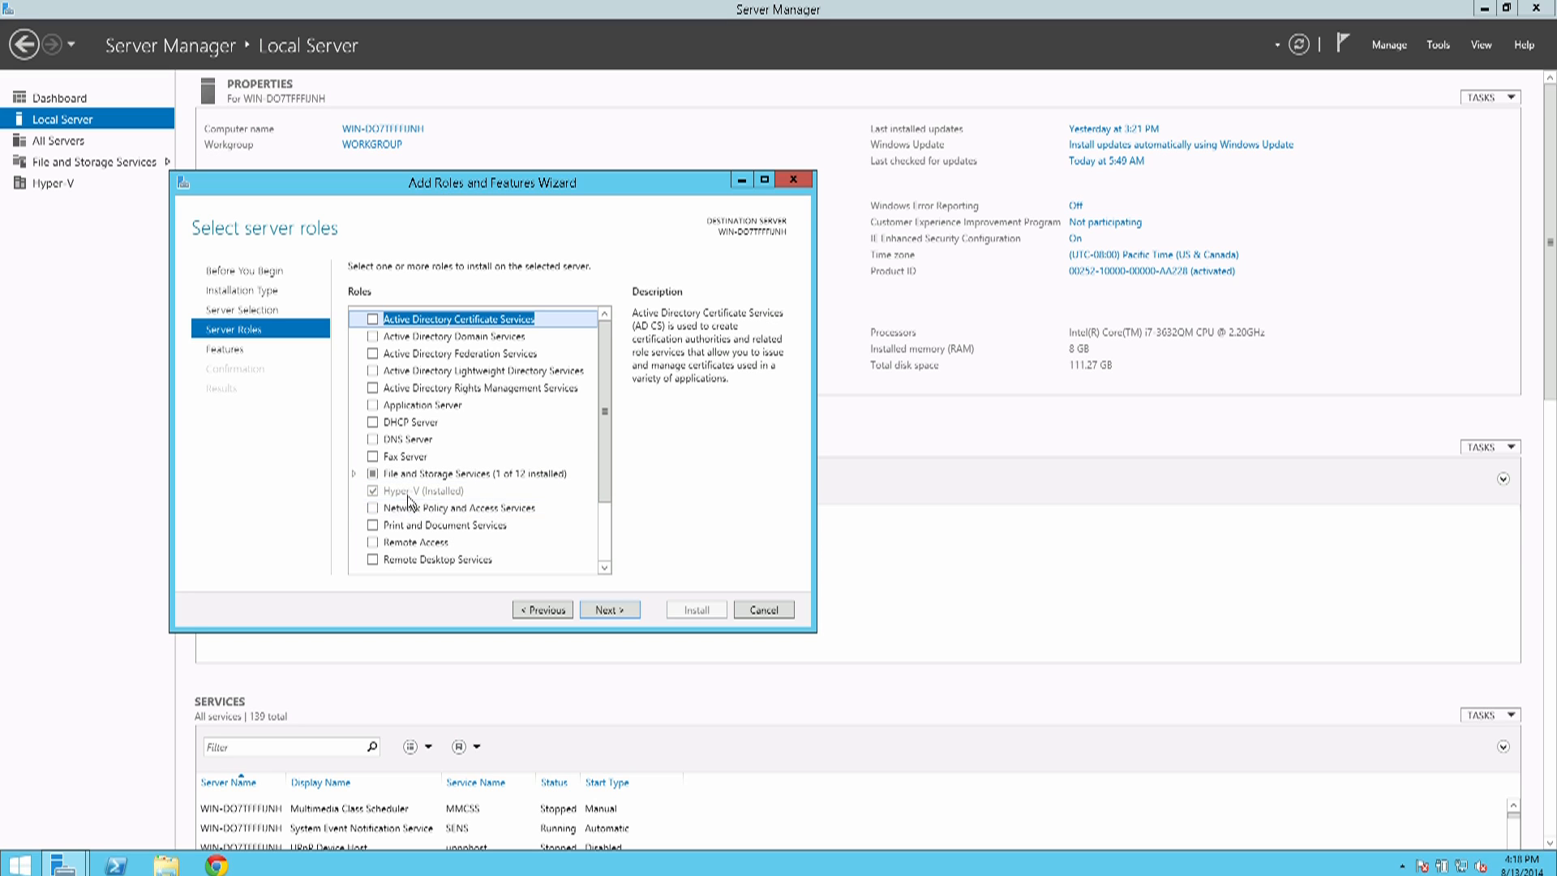
pyautogui.click(610, 608)
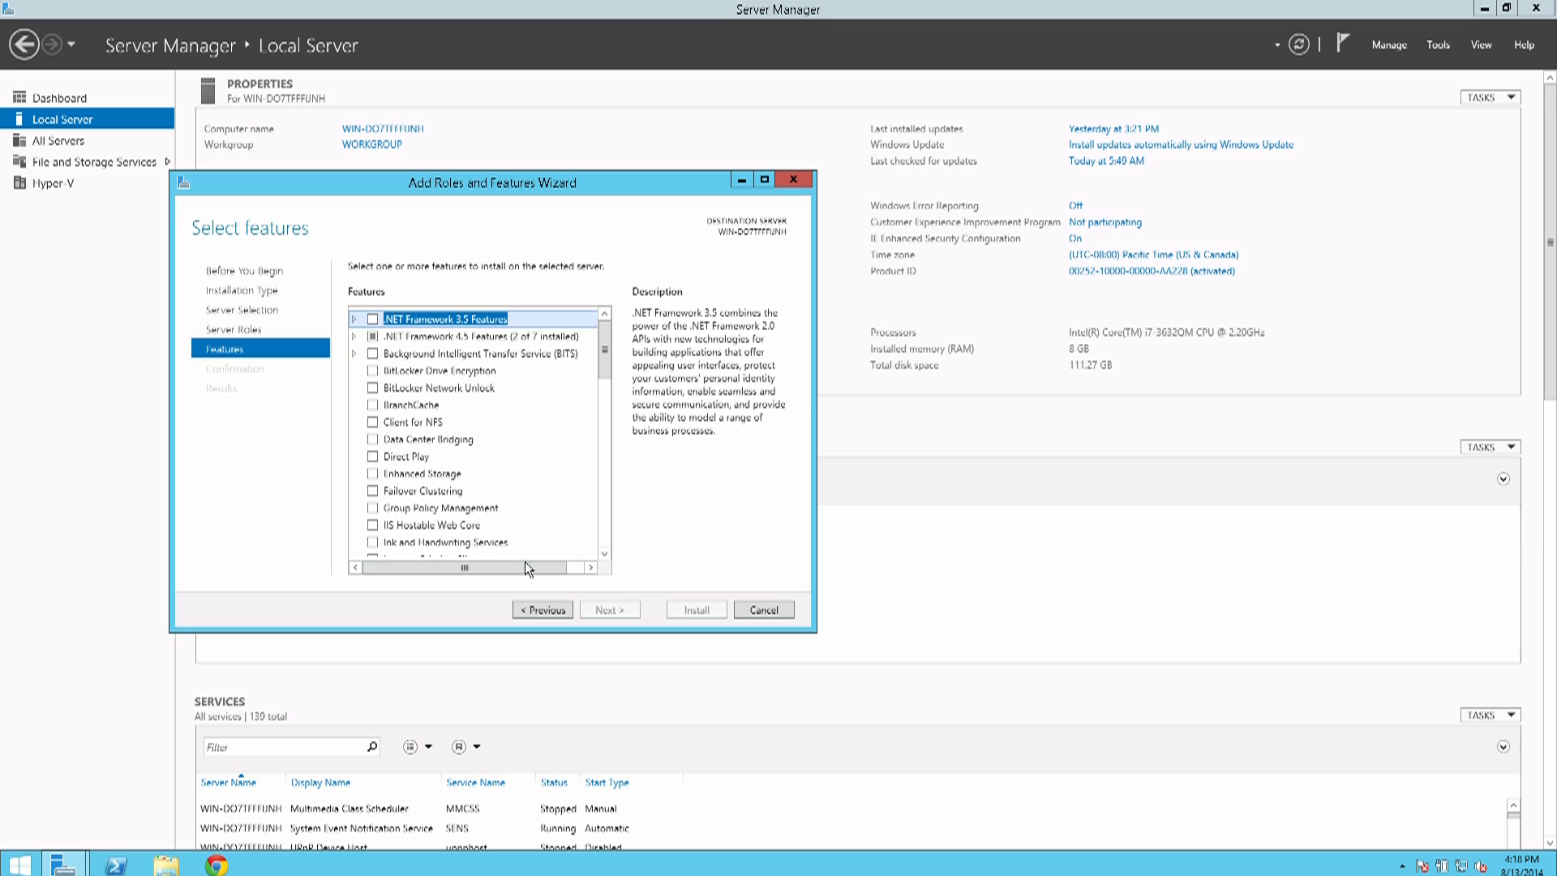
pyautogui.click(542, 610)
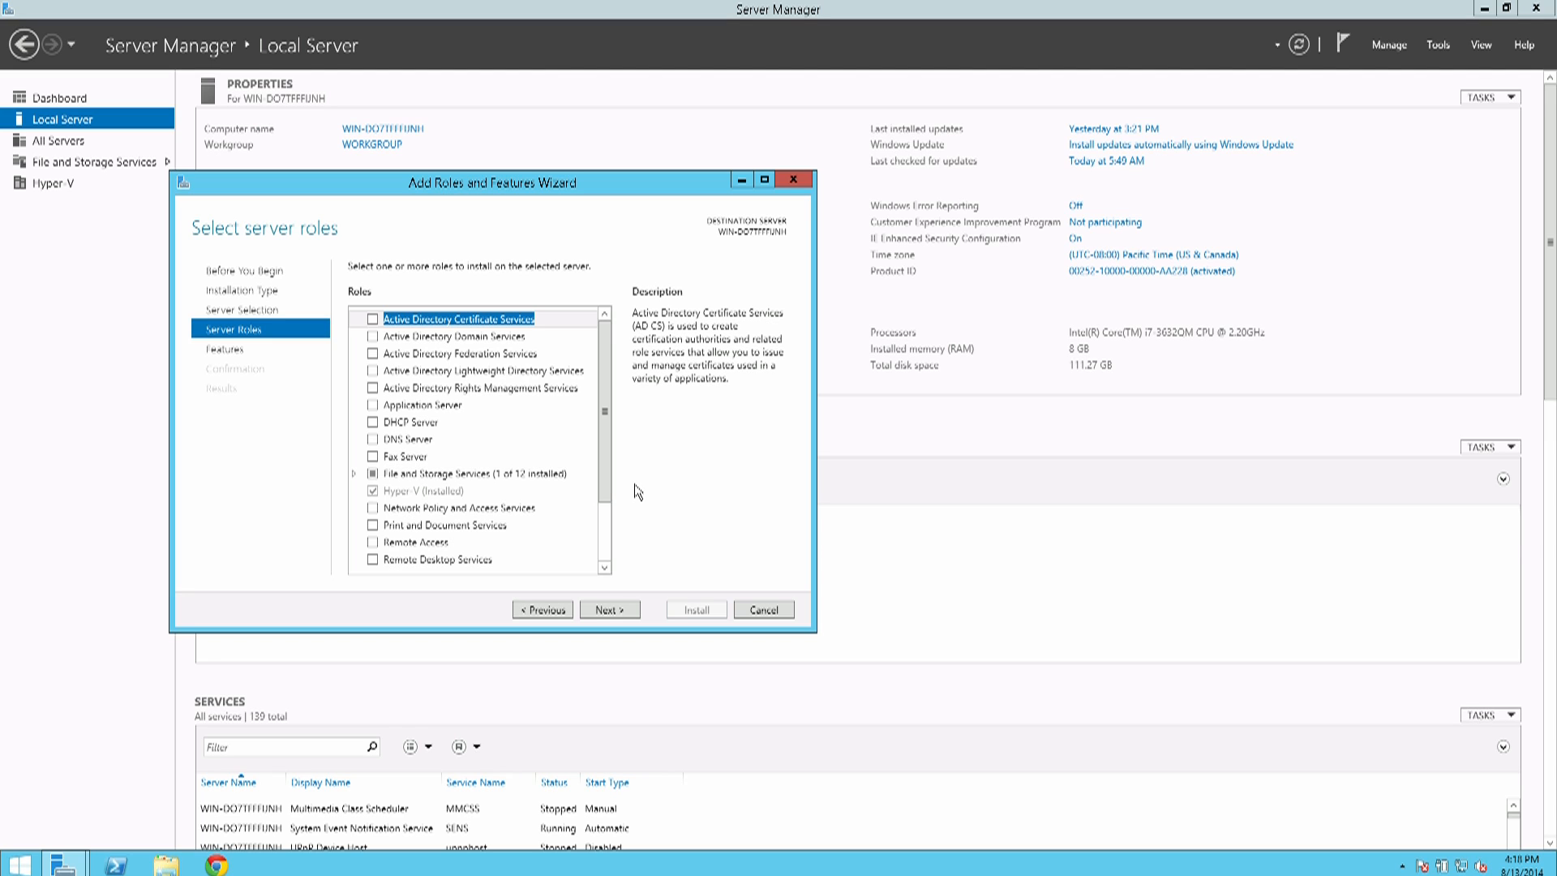
pyautogui.click(791, 186)
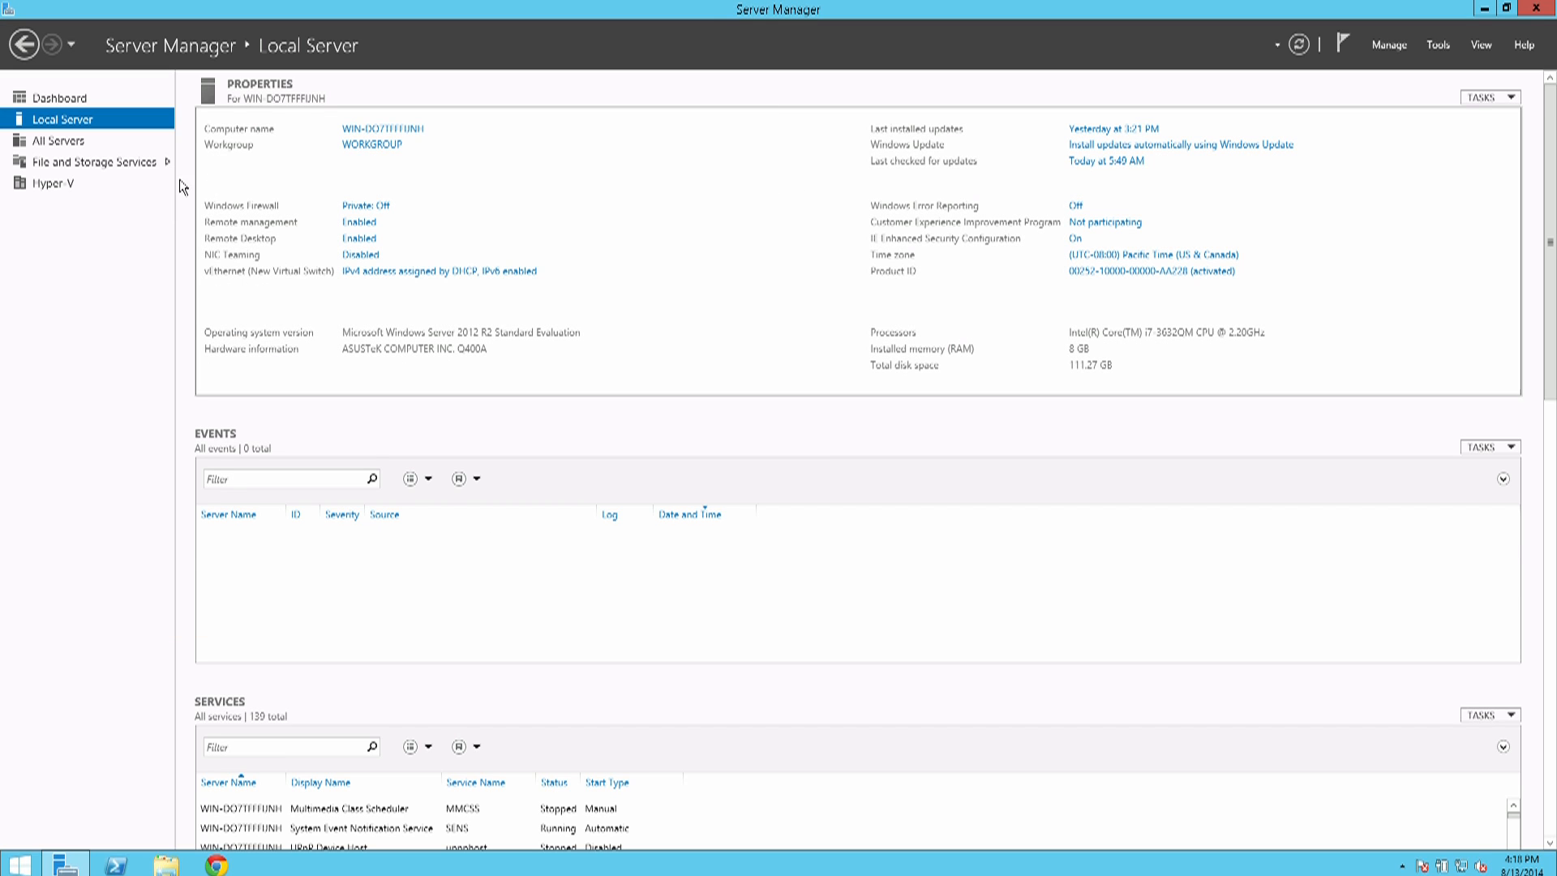
# Review the server's Hyper-V role page, including performance and roles, and open Hyper-V Manager
pyautogui.click(54, 185)
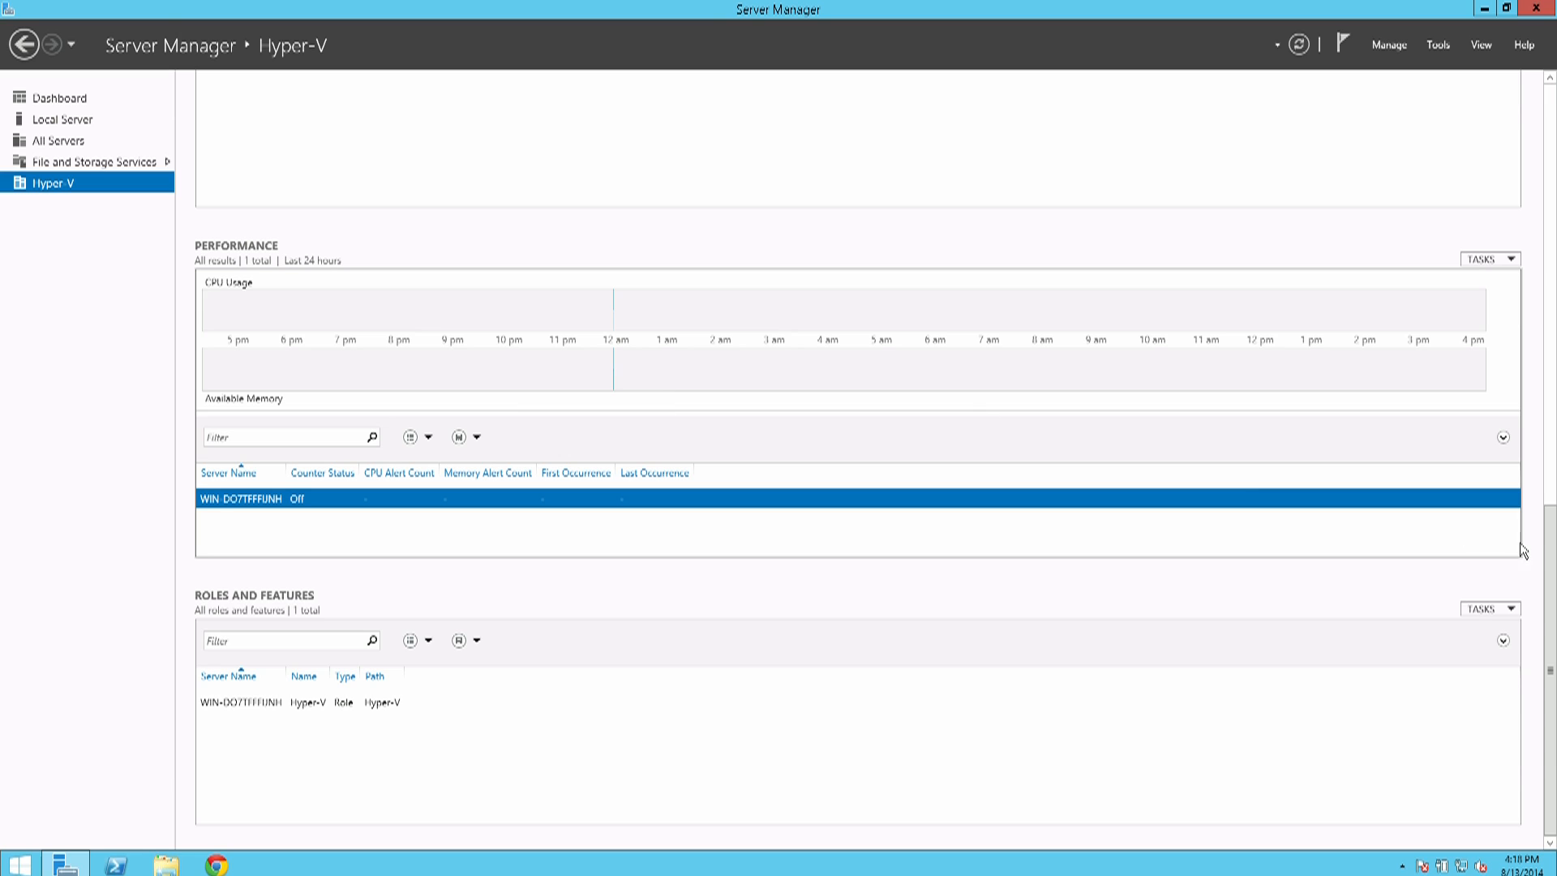
pyautogui.moveTo(1552, 558); pyautogui.dragTo(1515, 590)
pyautogui.moveTo(1522, 500); pyautogui.dragTo(1538, 73)
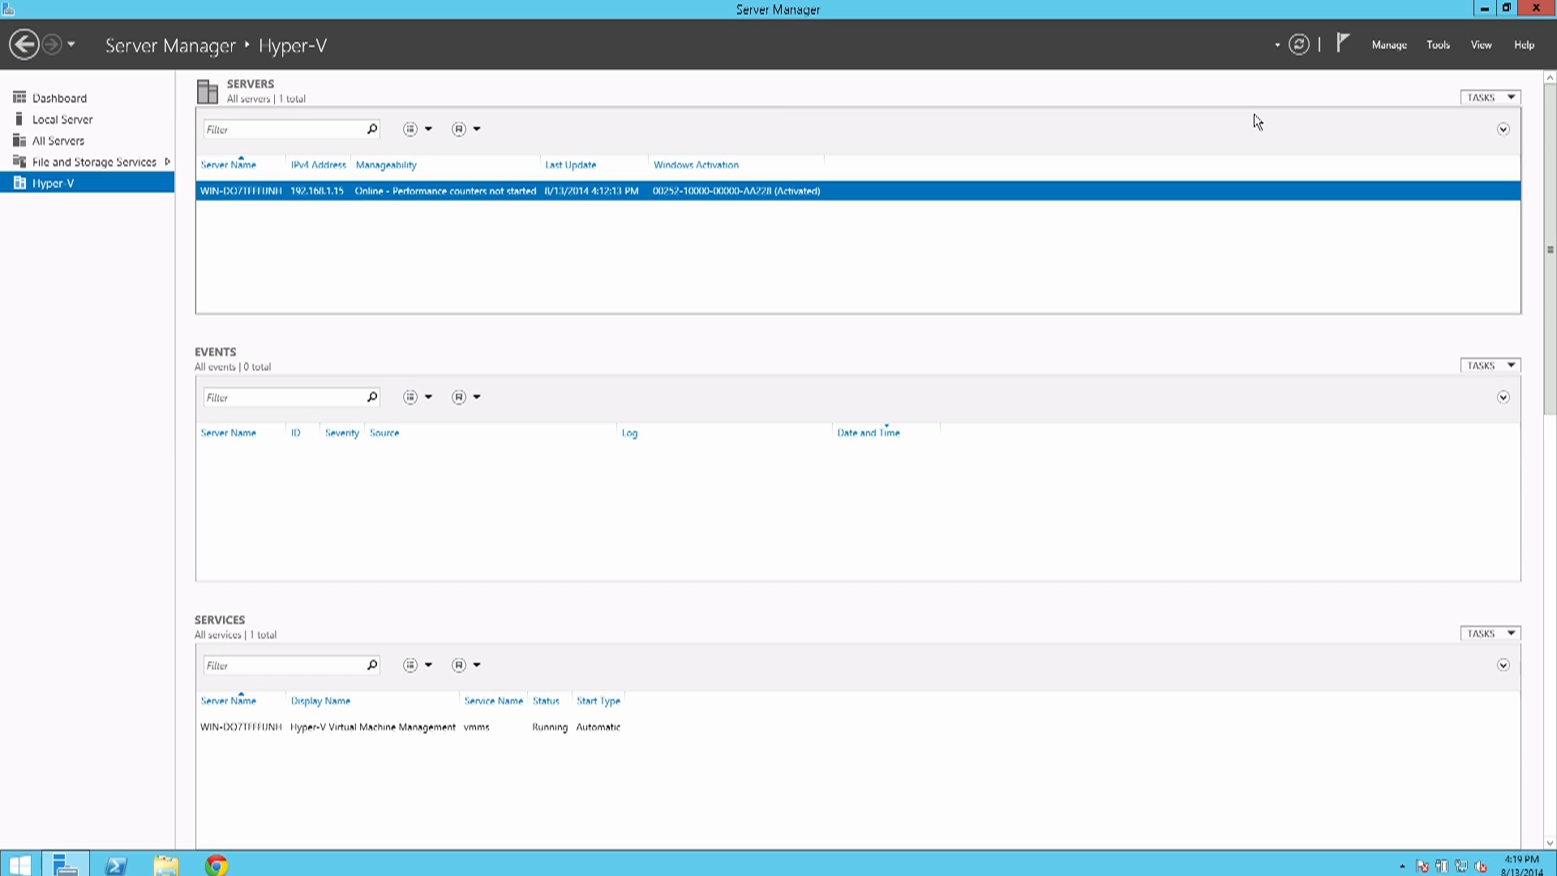
pyautogui.click(1446, 42)
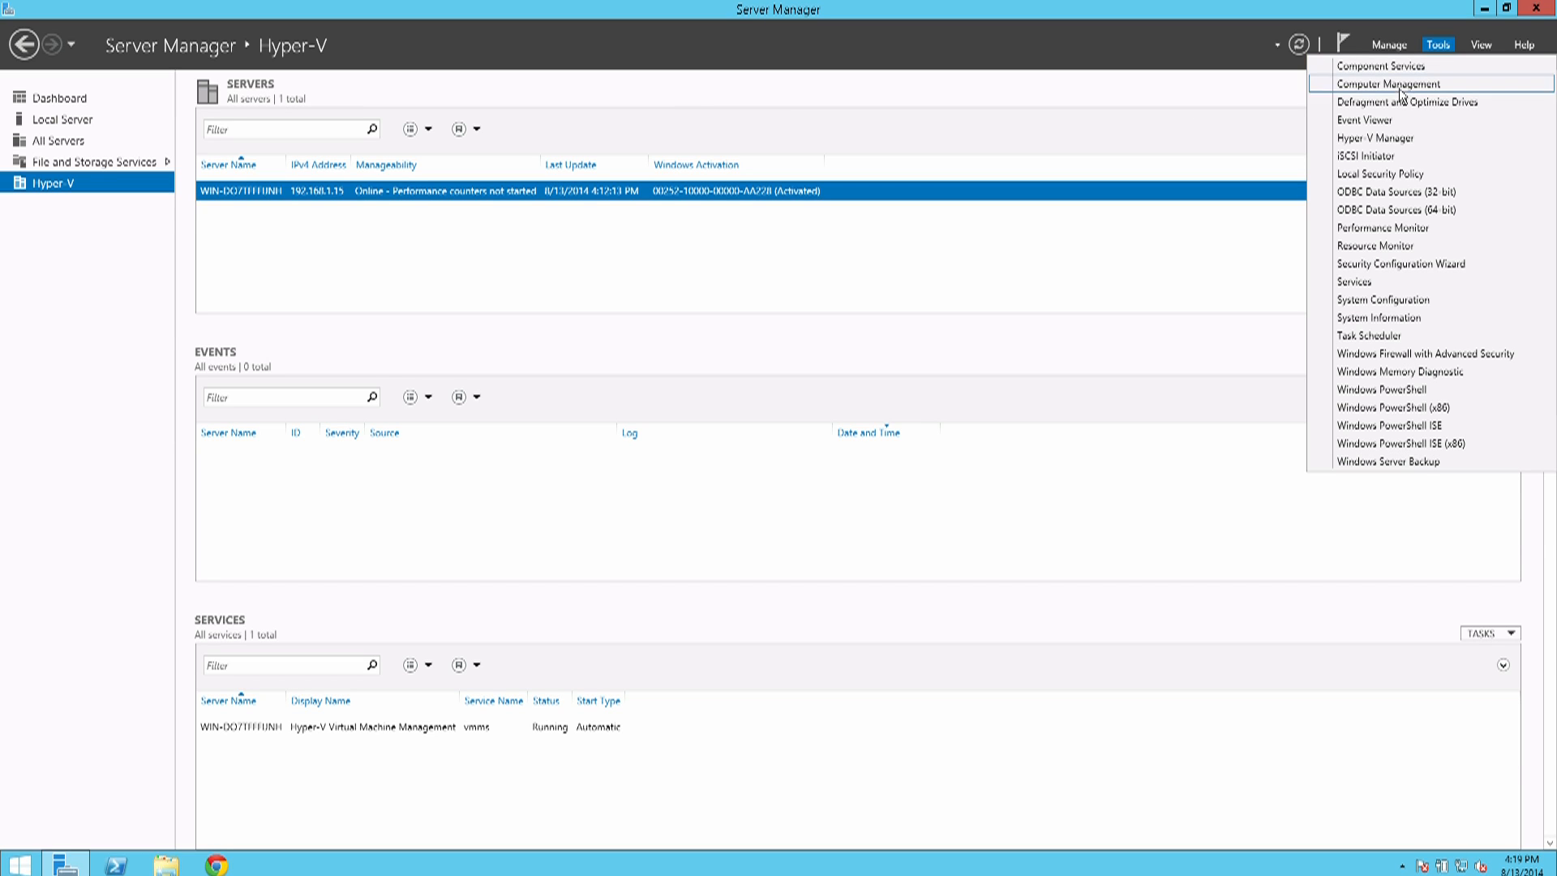
pyautogui.click(1373, 142)
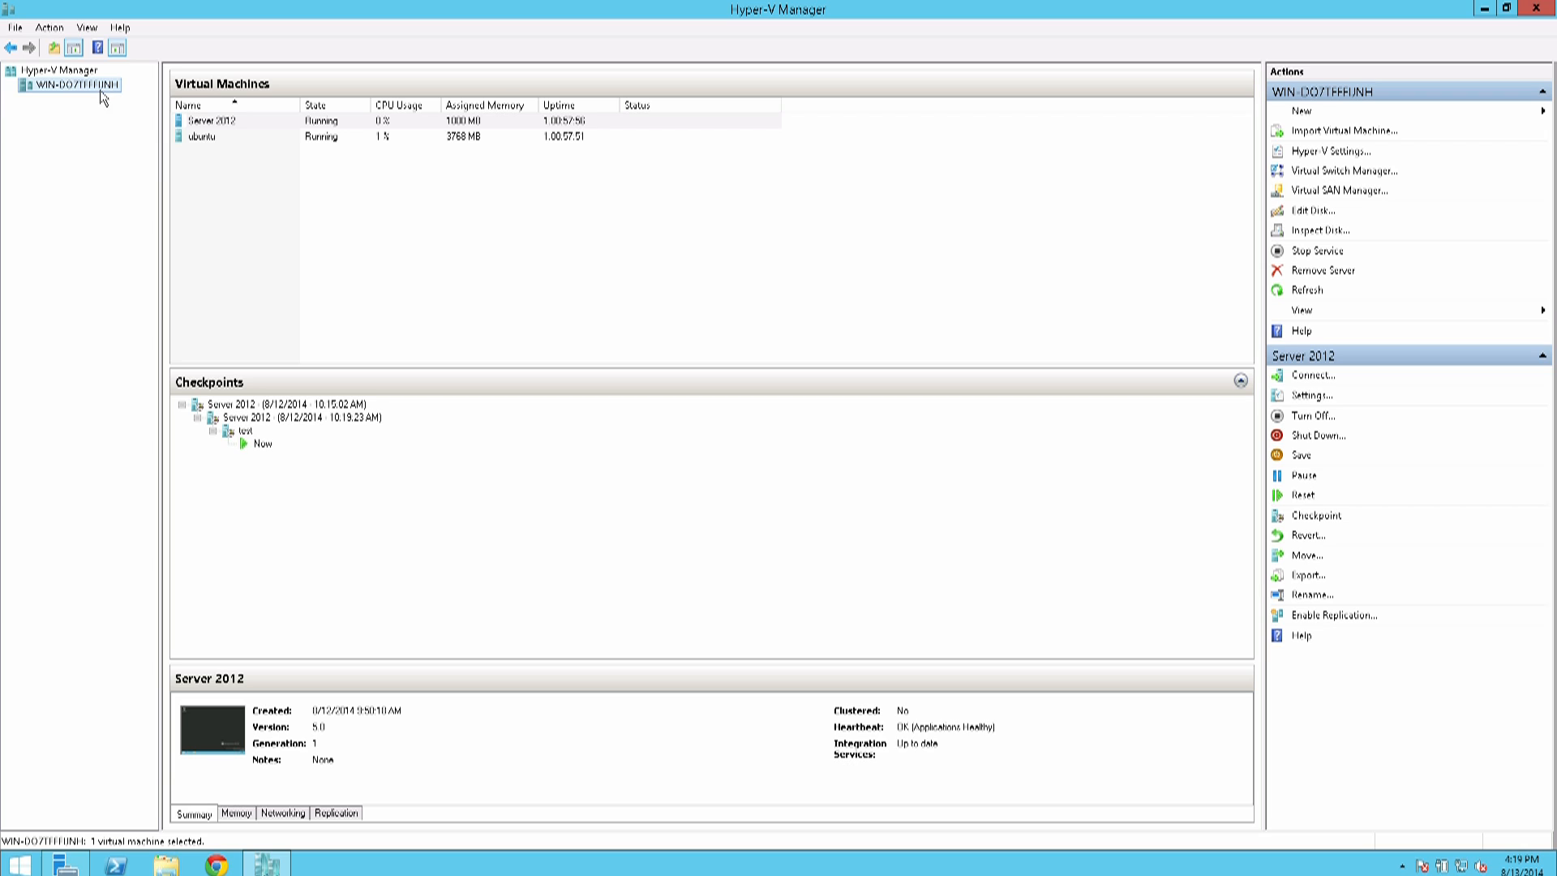
# Examine the Server 2012 virtual machine's memory, networking, replication and summary details
pyautogui.click(231, 120)
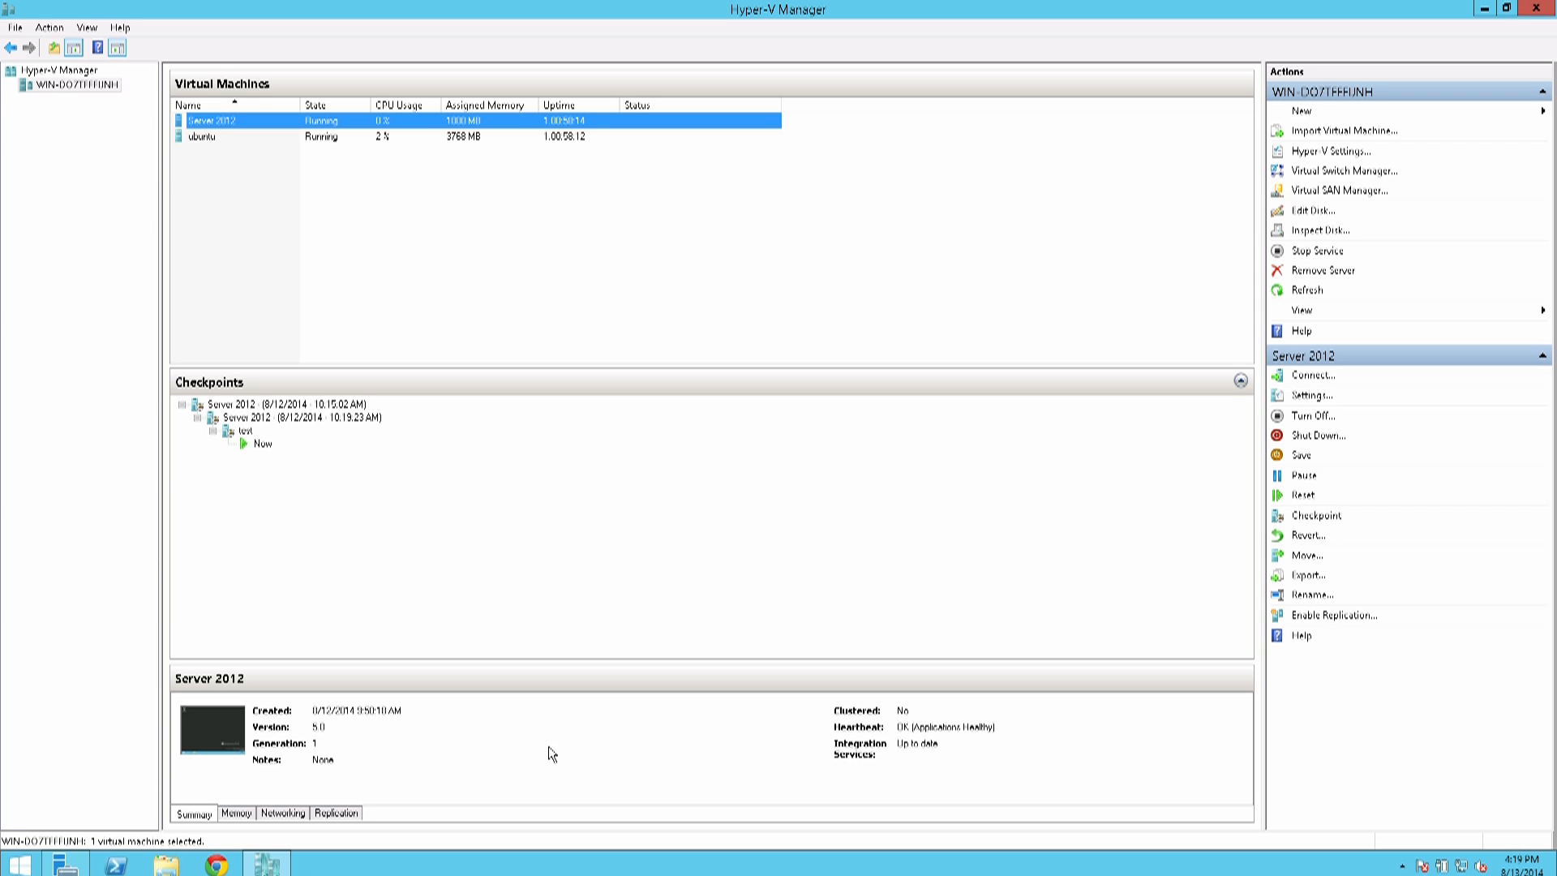
pyautogui.click(245, 814)
pyautogui.click(281, 815)
pyautogui.click(335, 814)
pyautogui.click(195, 813)
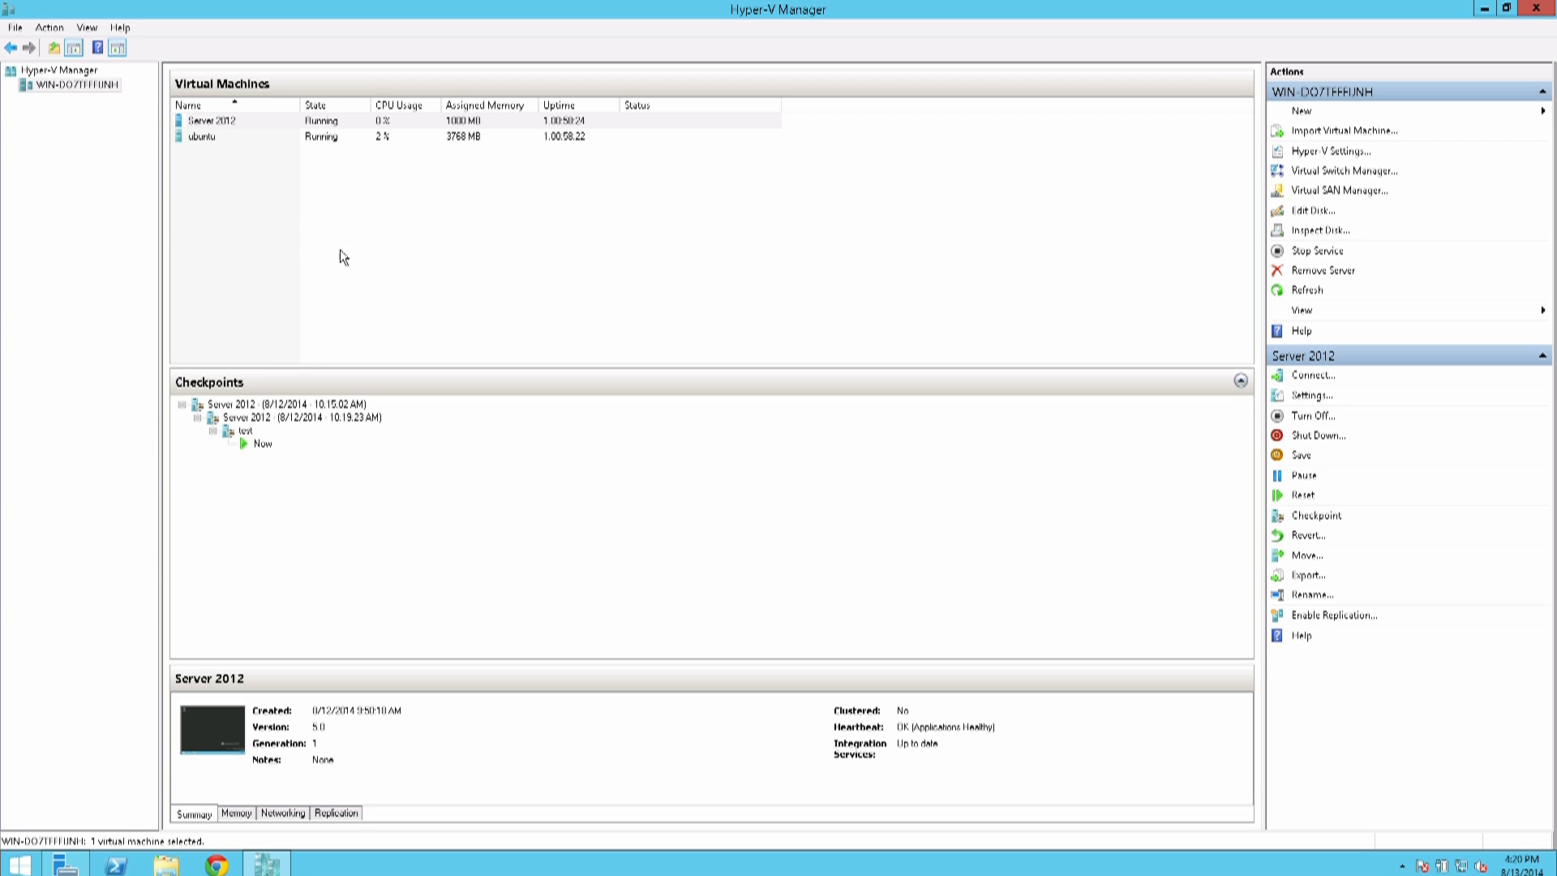
# Connect to the ubuntu virtual machine, sign in with the account password, and close the connection window
pyautogui.click(205, 136)
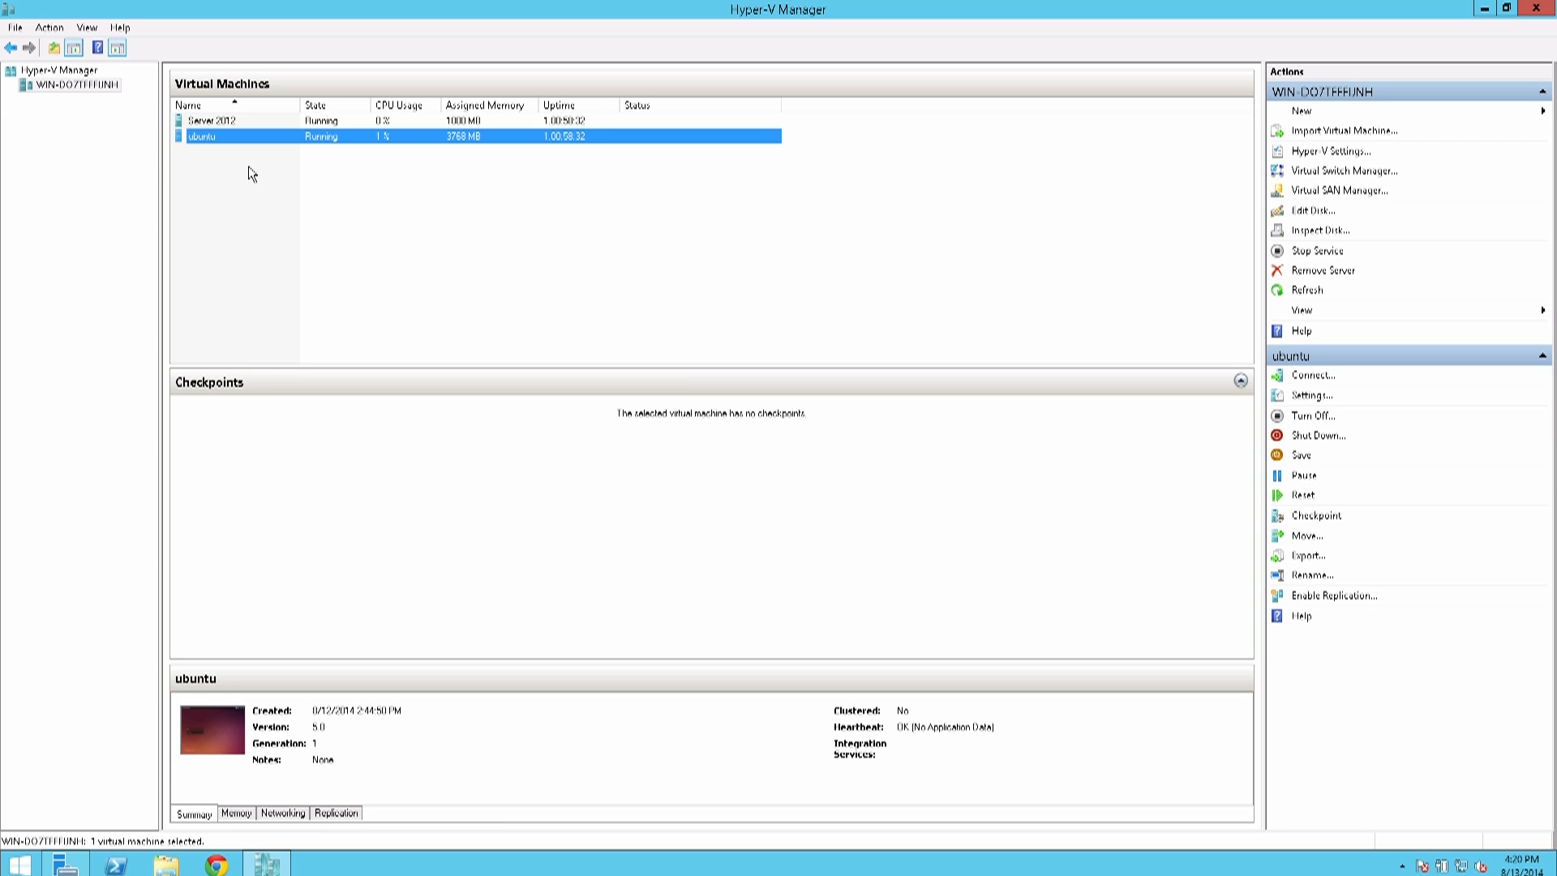
pyautogui.doubleClick(208, 138)
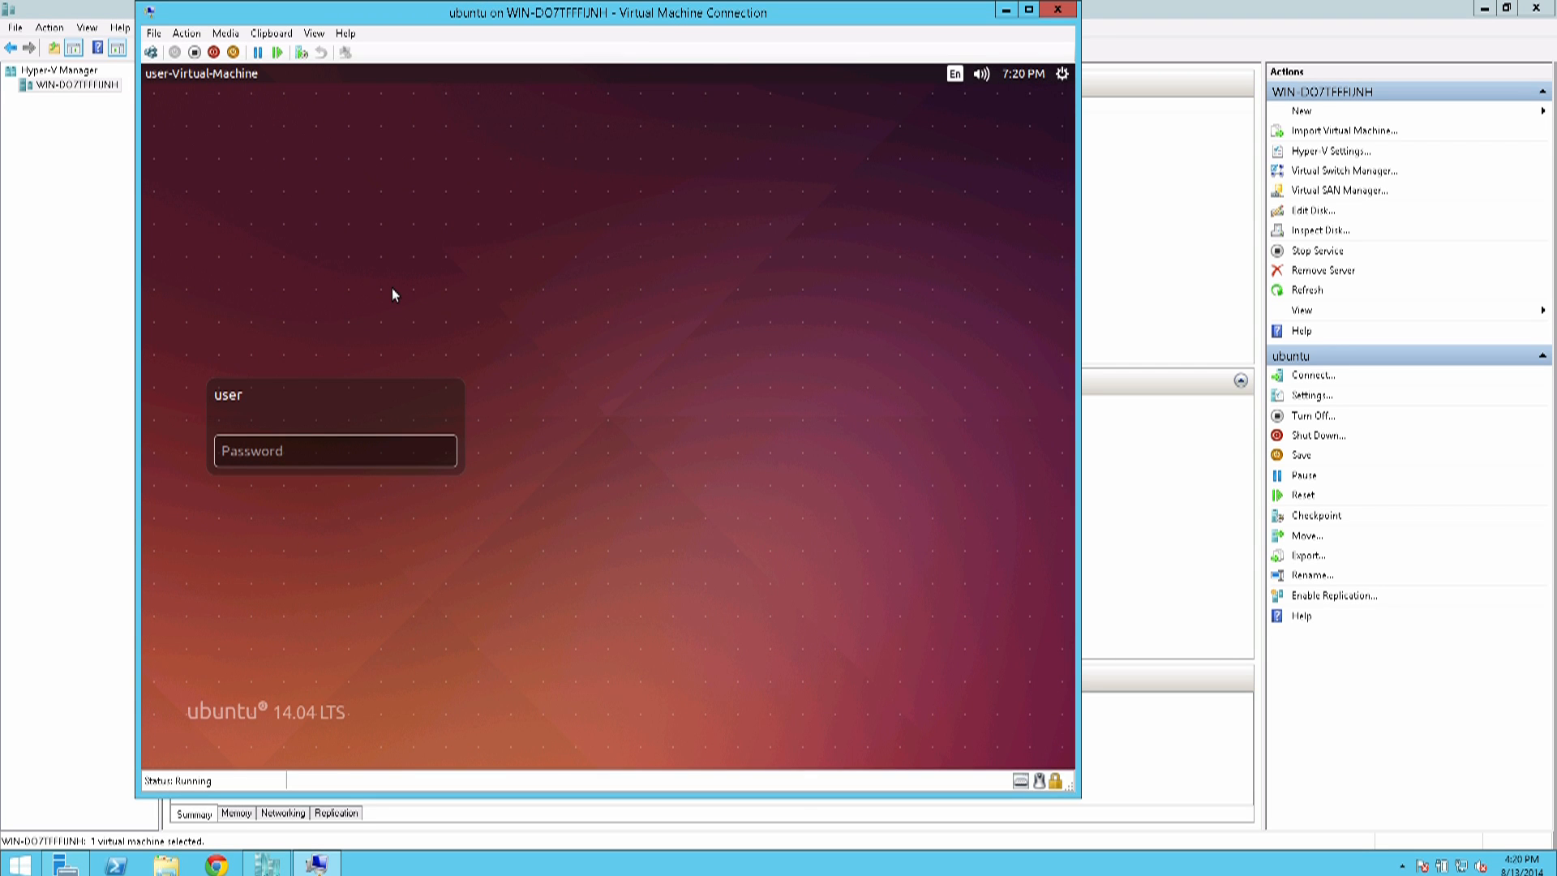
pyautogui.write('•••••••••')
pyautogui.press('Return')
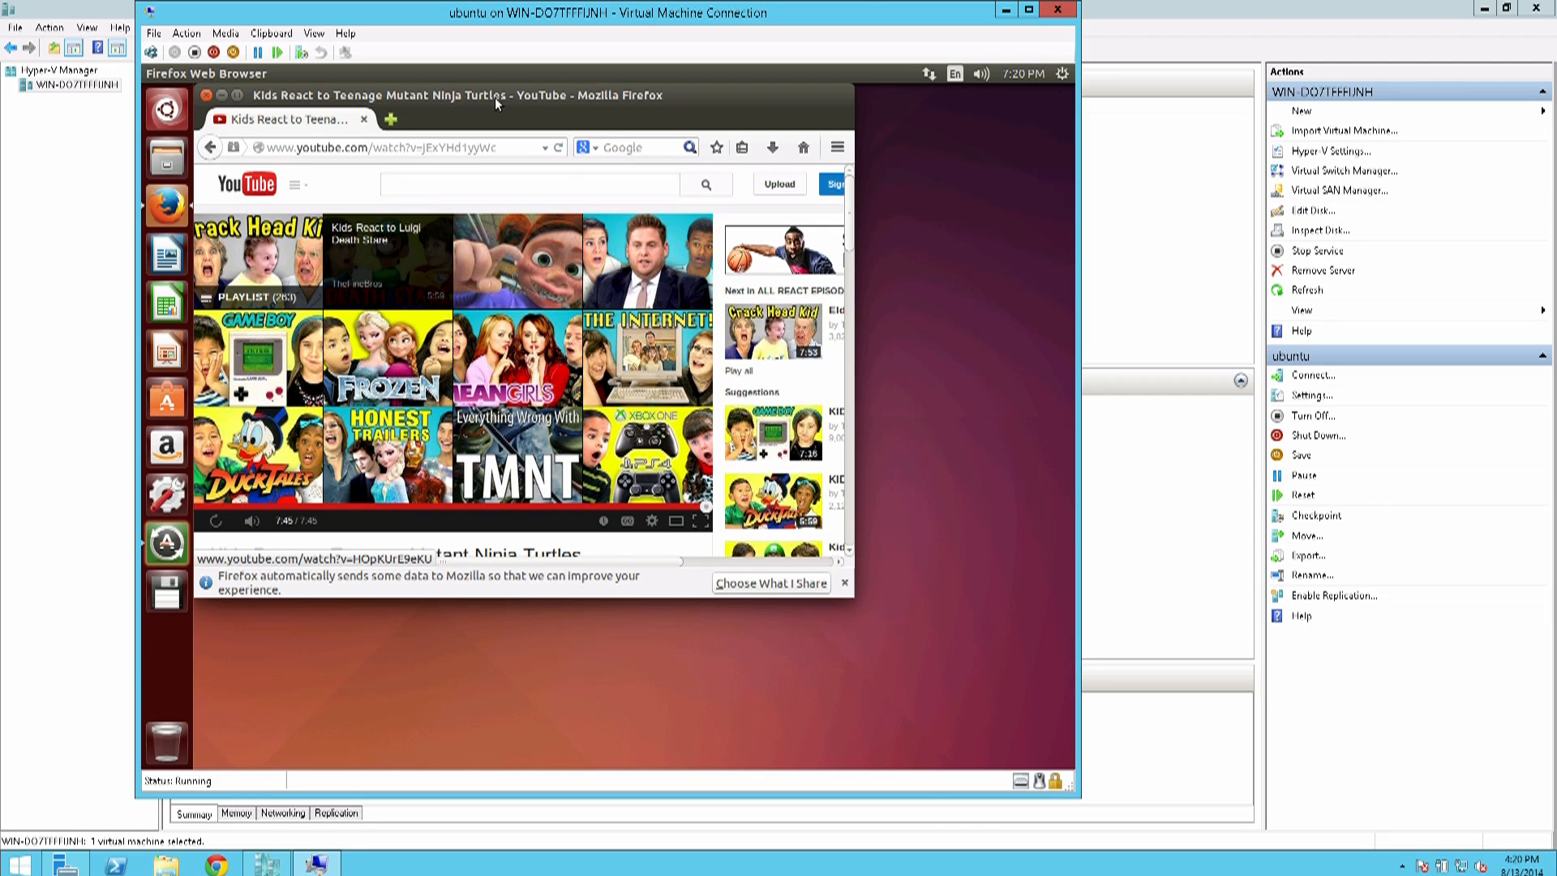
pyautogui.click(1058, 11)
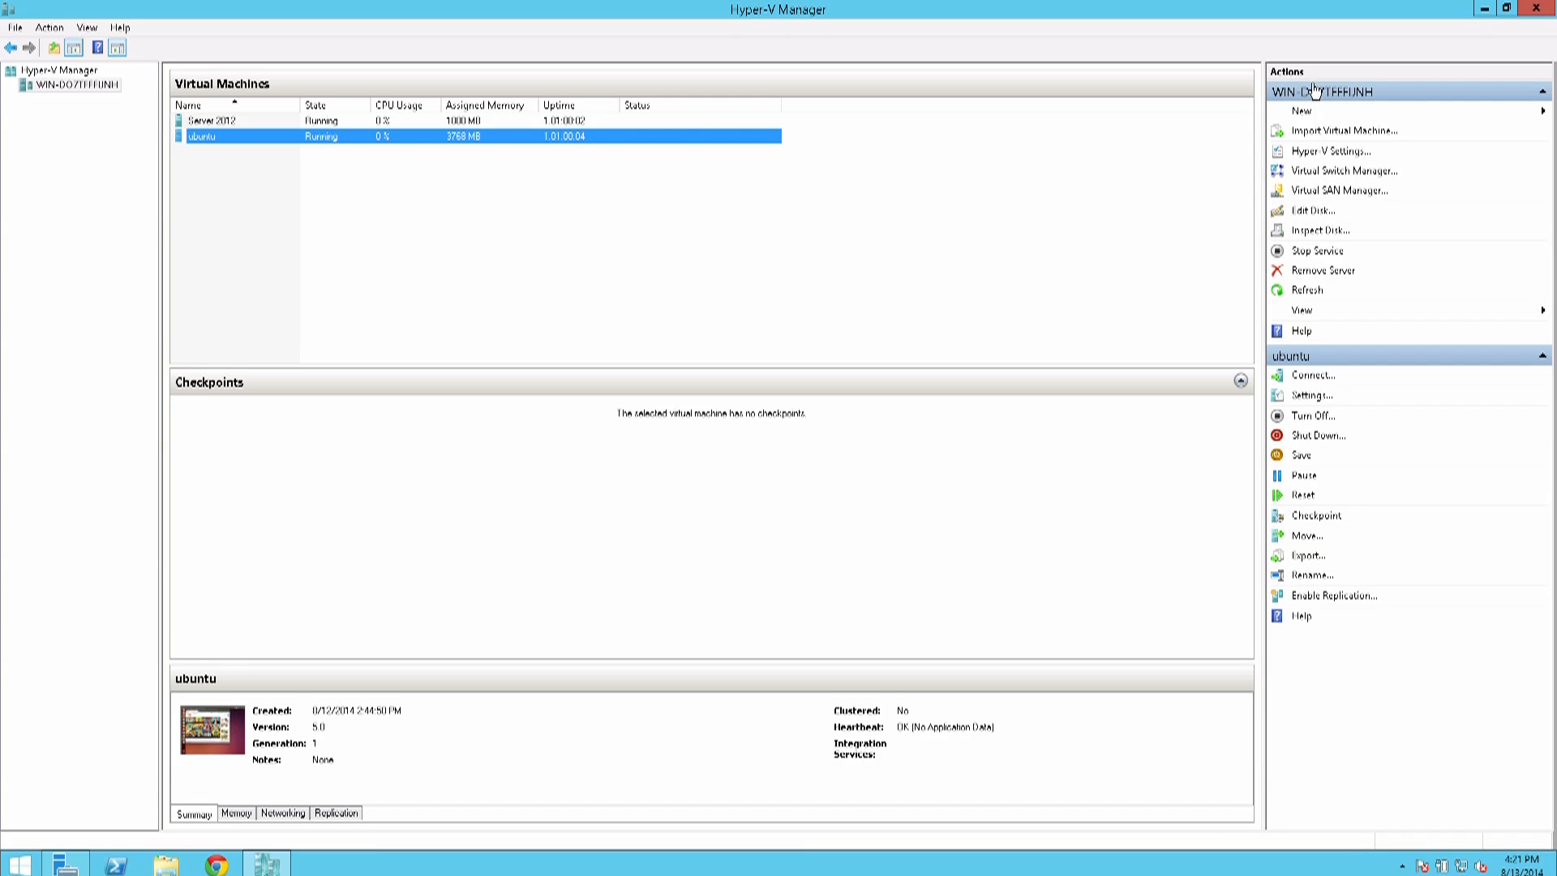
# Examine the existing virtual switch's properties and its external network adapter choices, leaving Virtual Switch Manager without changes
pyautogui.click(1325, 177)
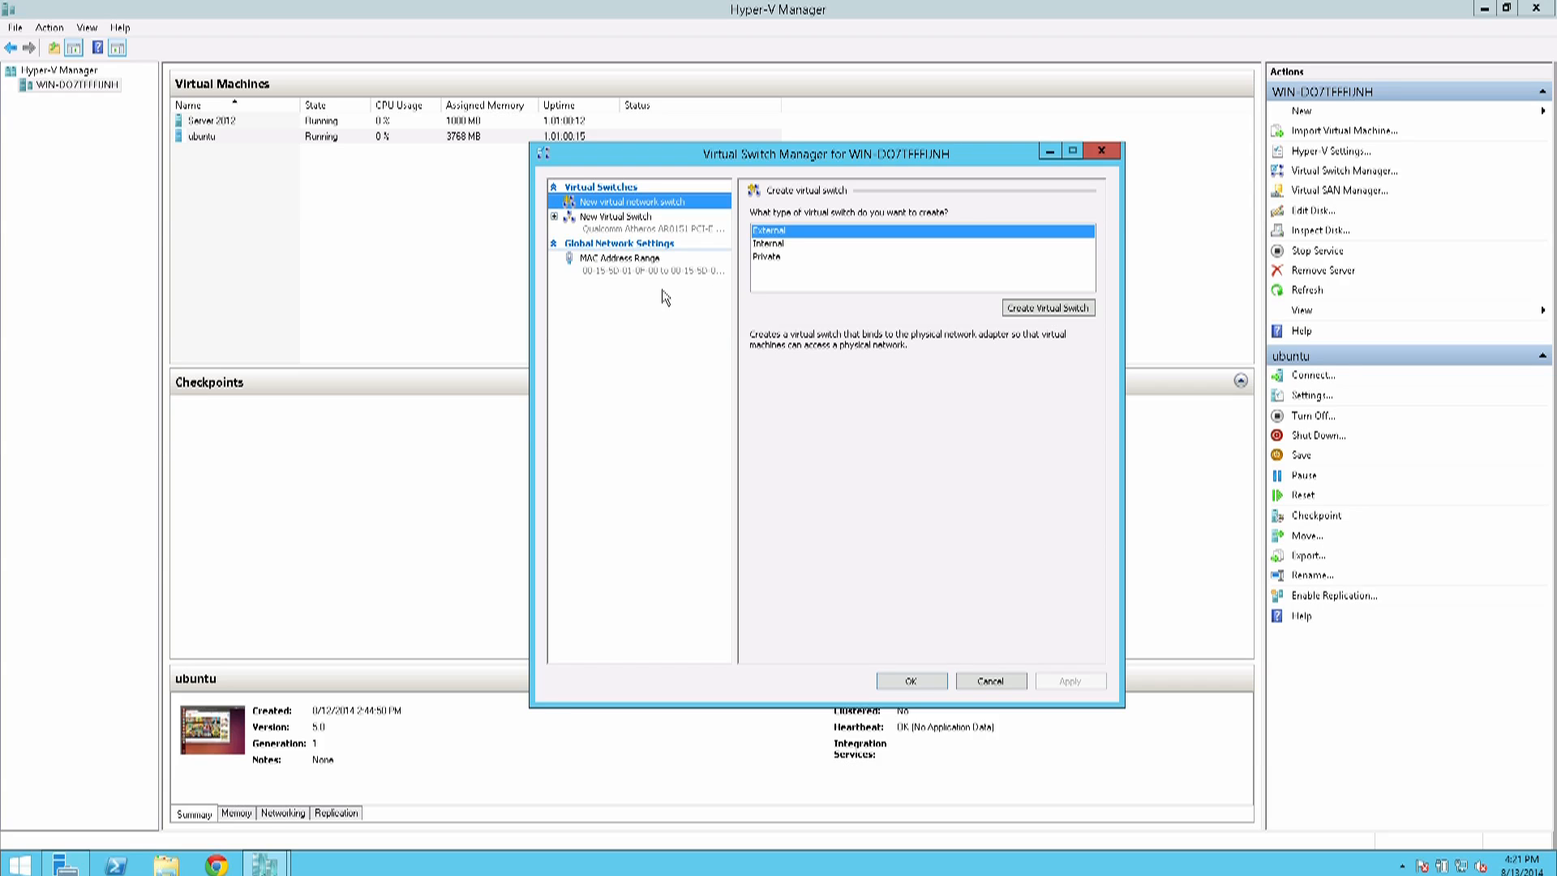
pyautogui.click(614, 219)
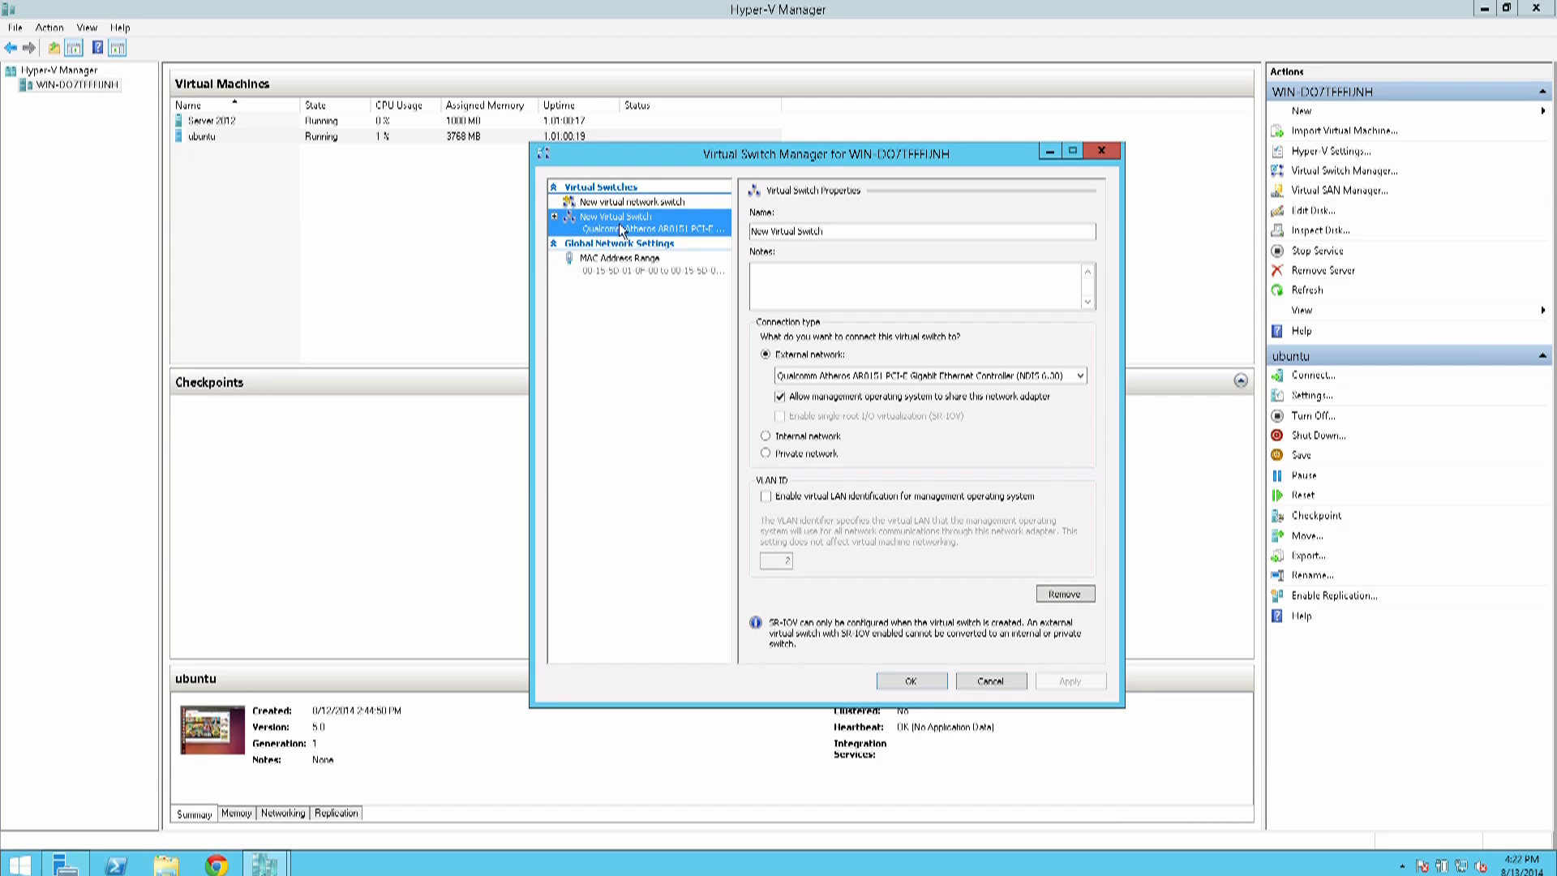
pyautogui.click(818, 376)
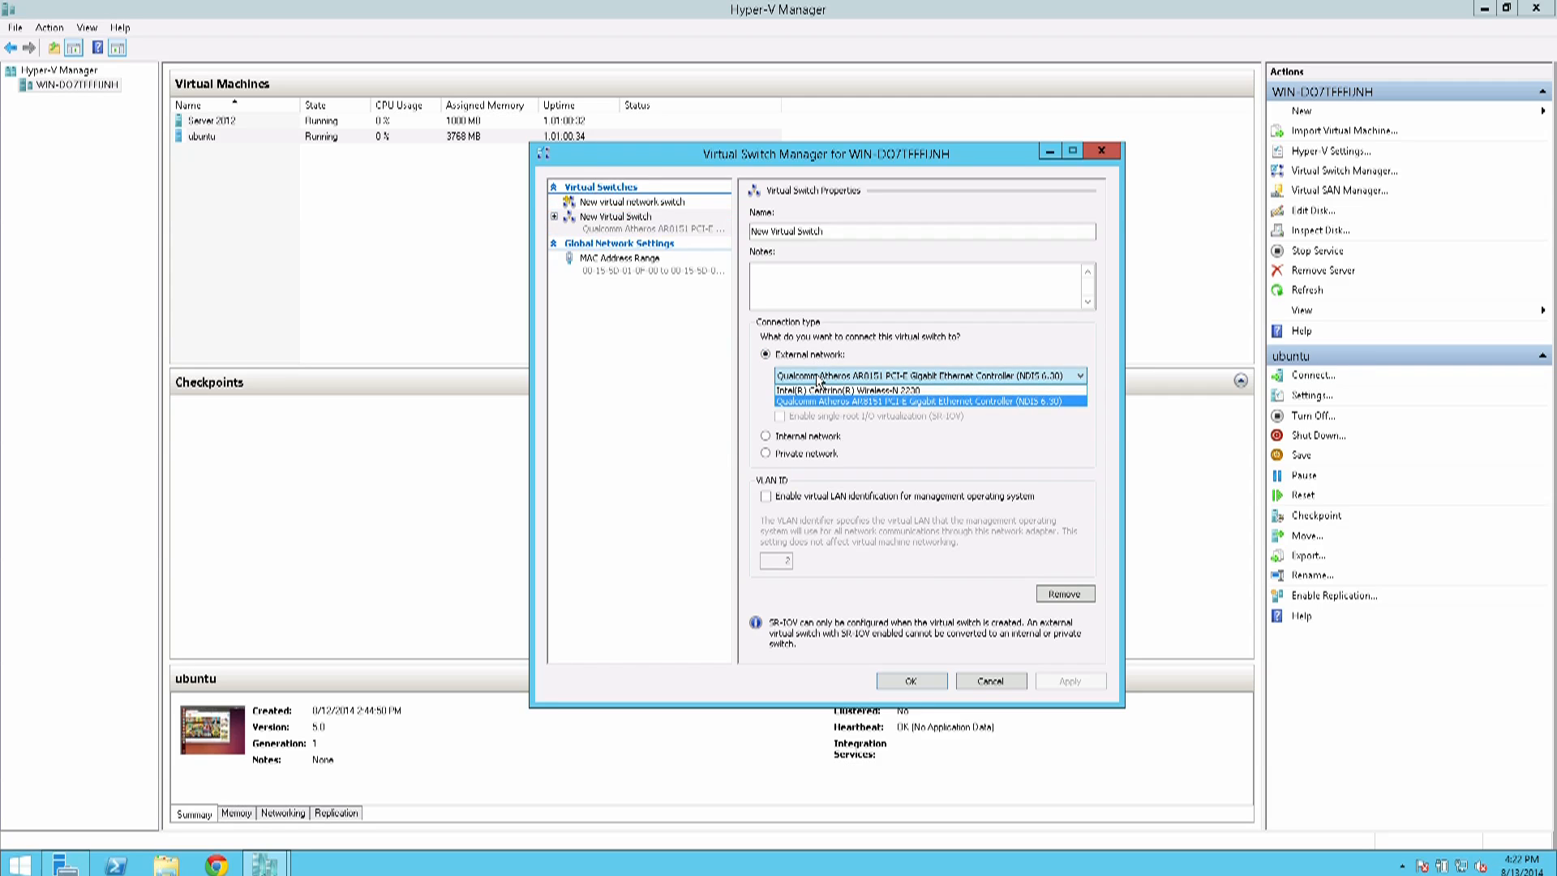
pyautogui.click(819, 378)
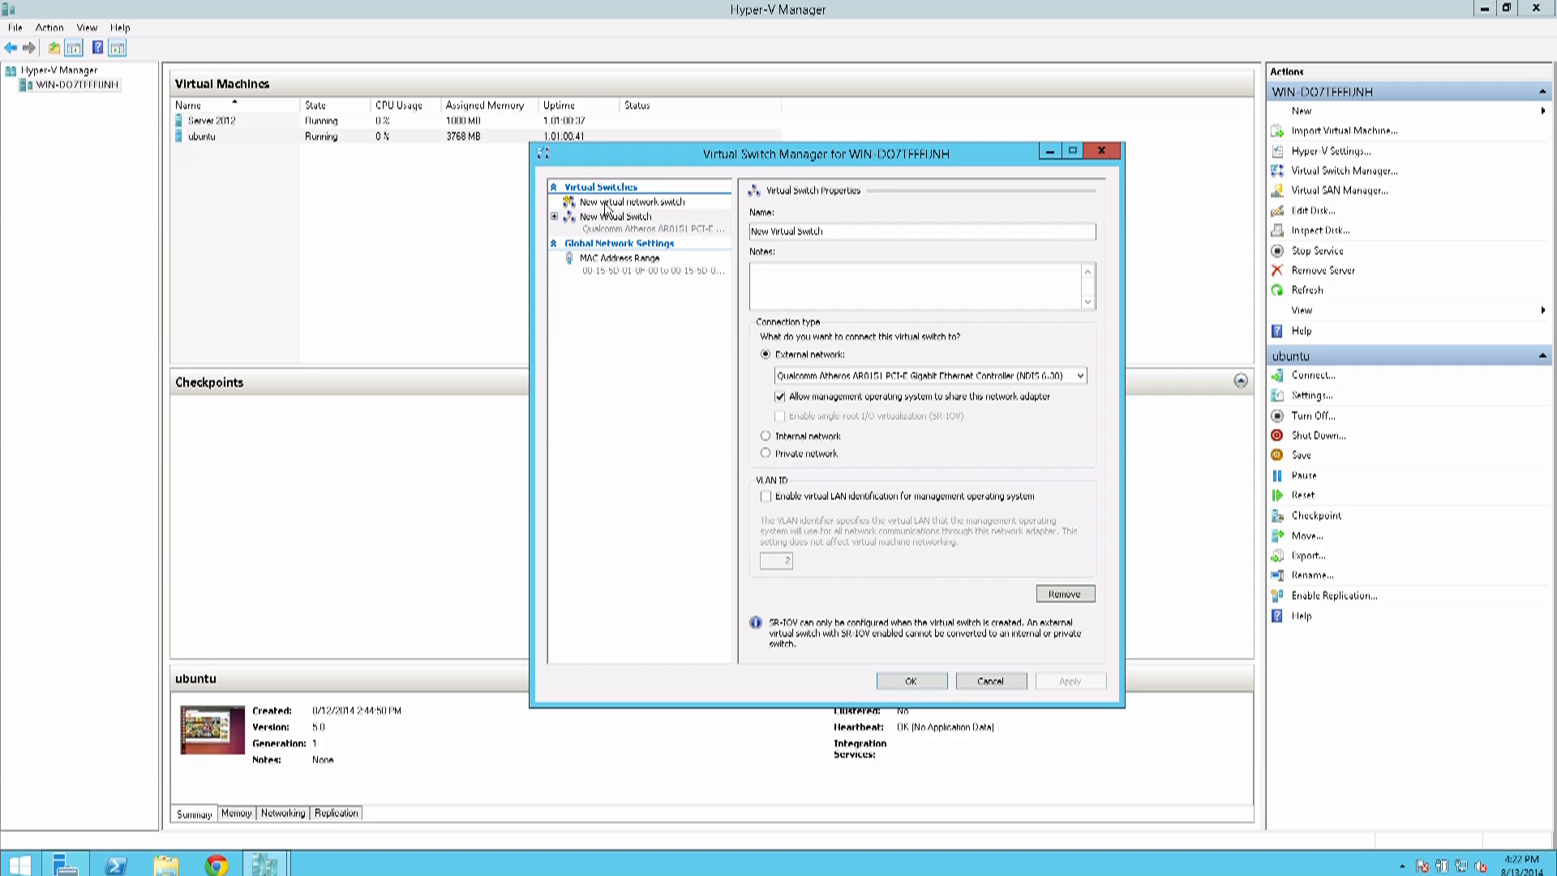
pyautogui.click(989, 680)
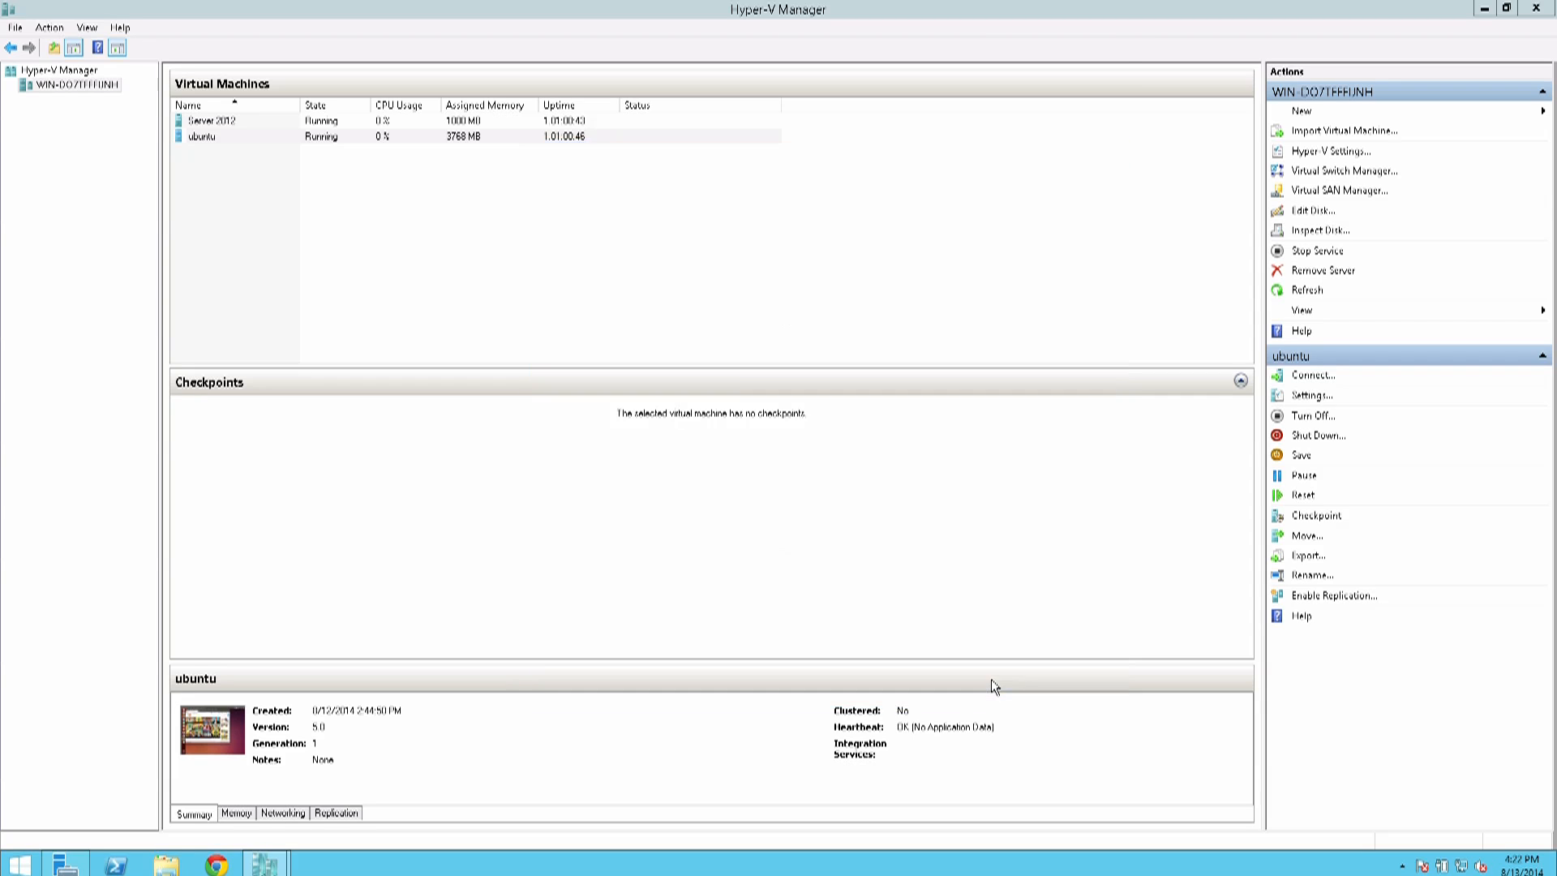
# Compare the External, Internal and Private types for a new virtual switch in Virtual Switch Manager
pyautogui.click(1343, 171)
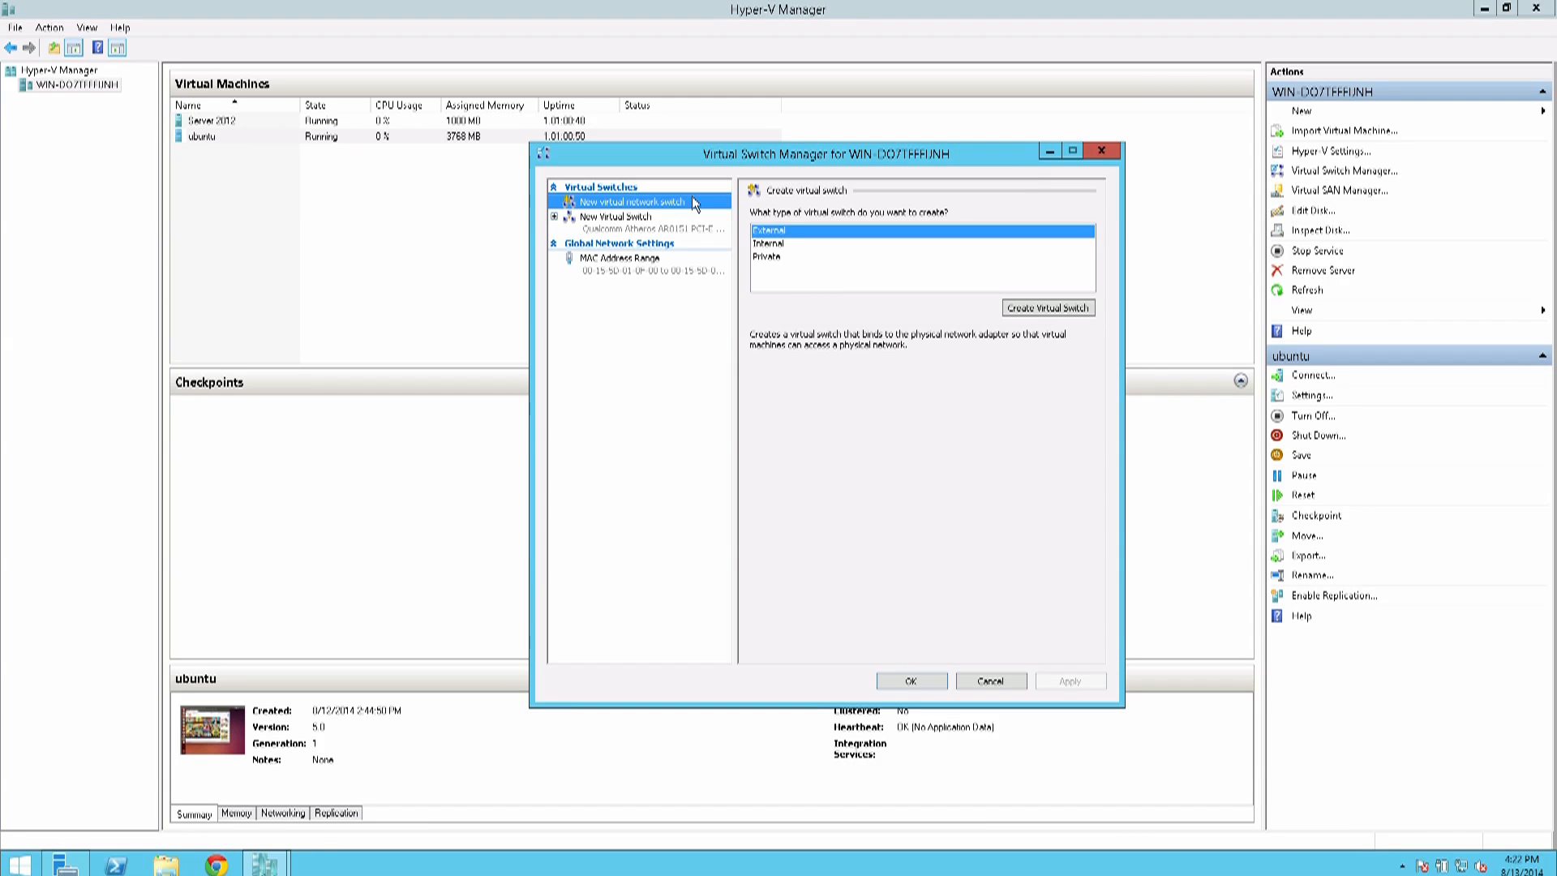
pyautogui.click(778, 244)
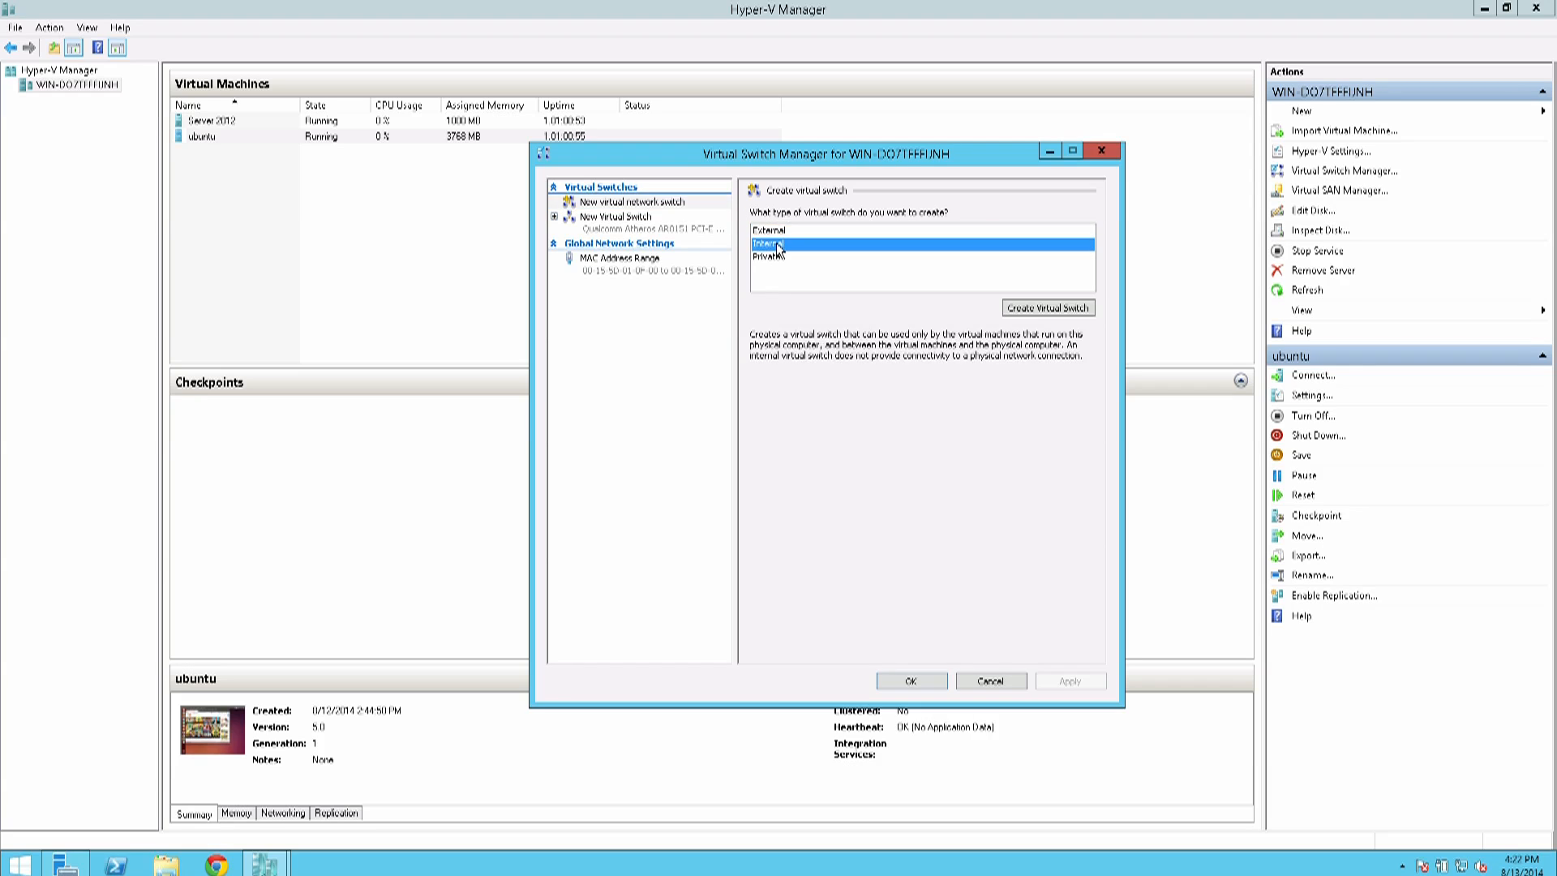
pyautogui.click(778, 232)
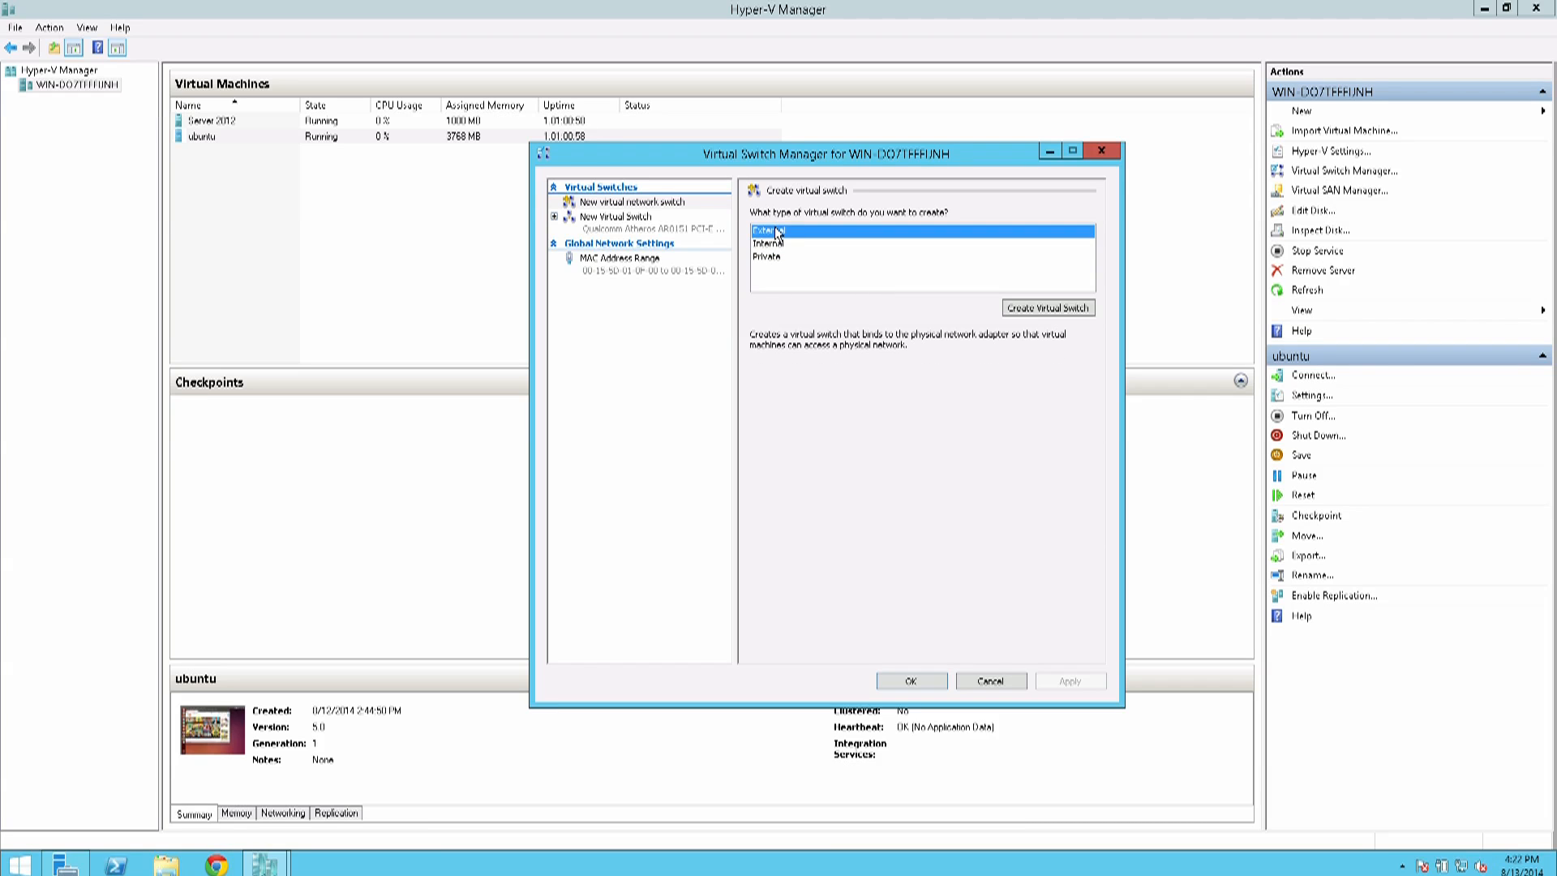
pyautogui.click(777, 245)
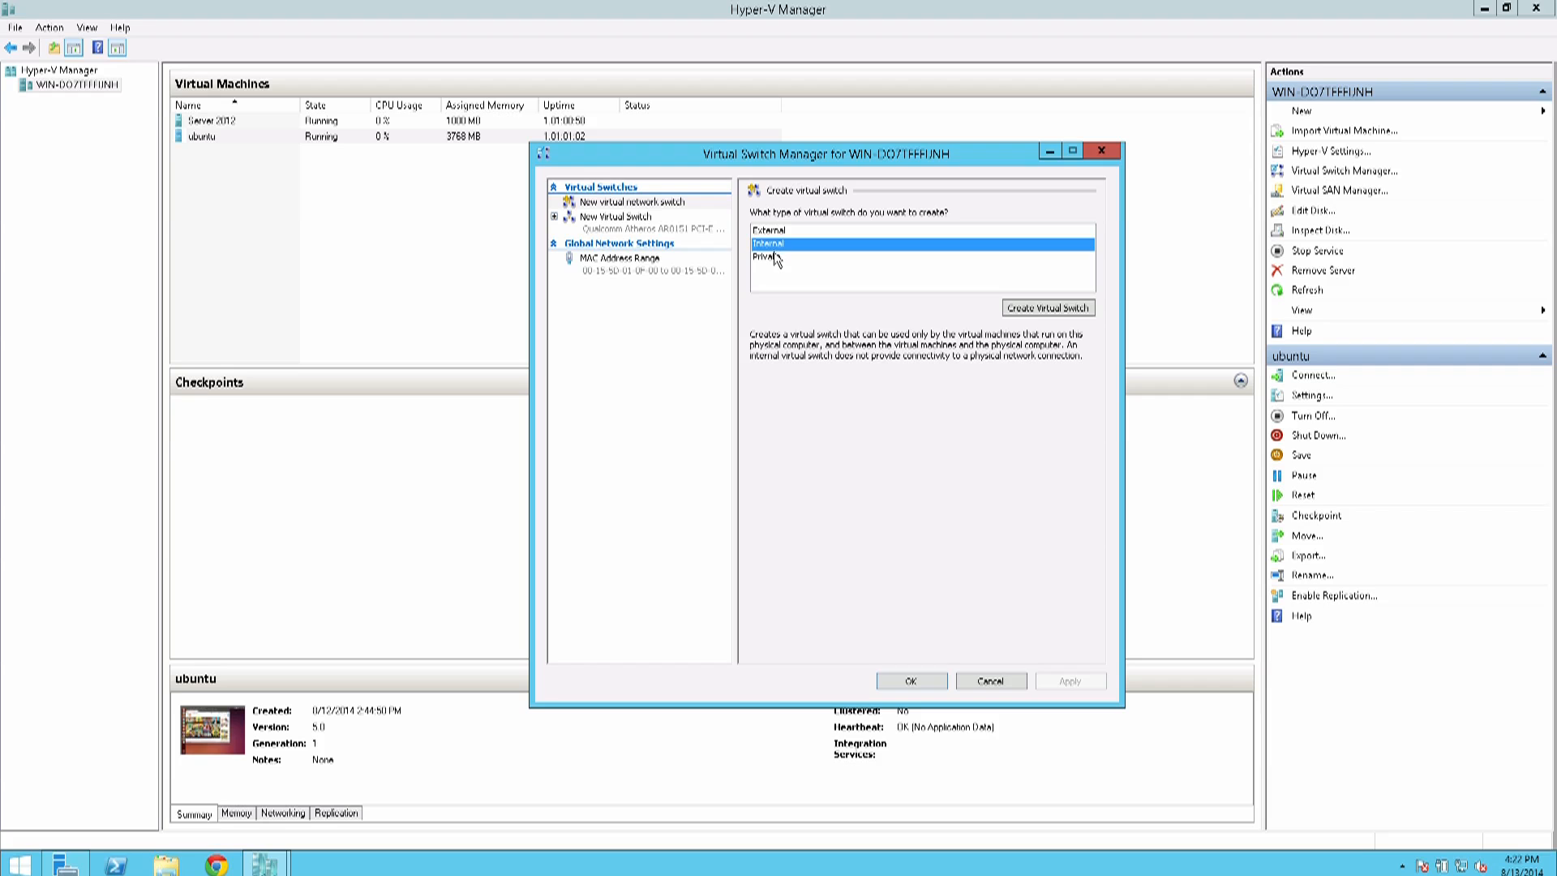
pyautogui.click(777, 257)
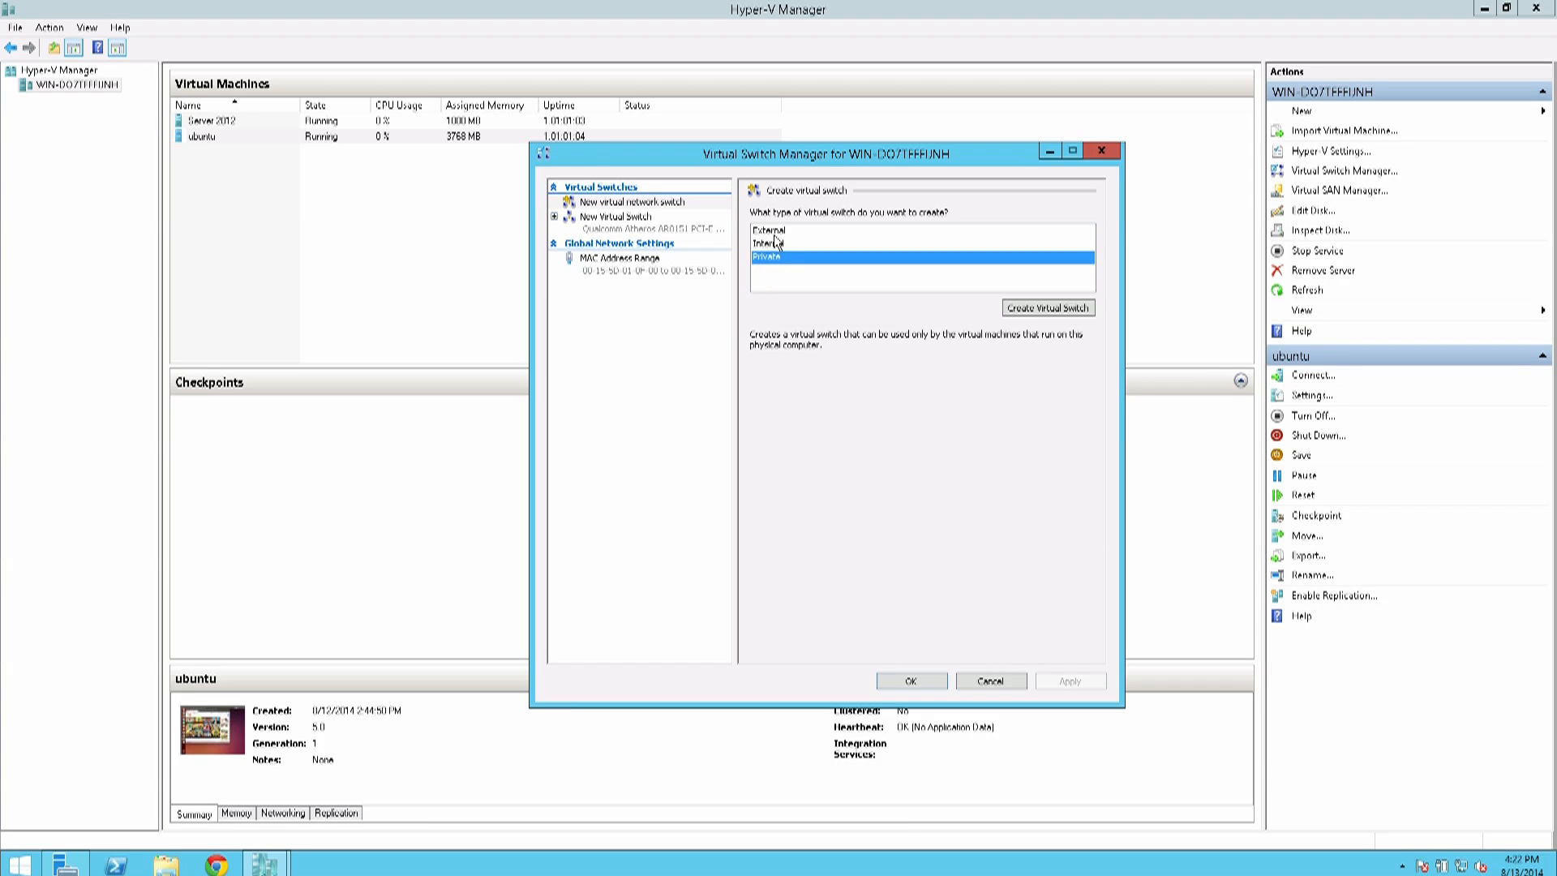
pyautogui.click(778, 235)
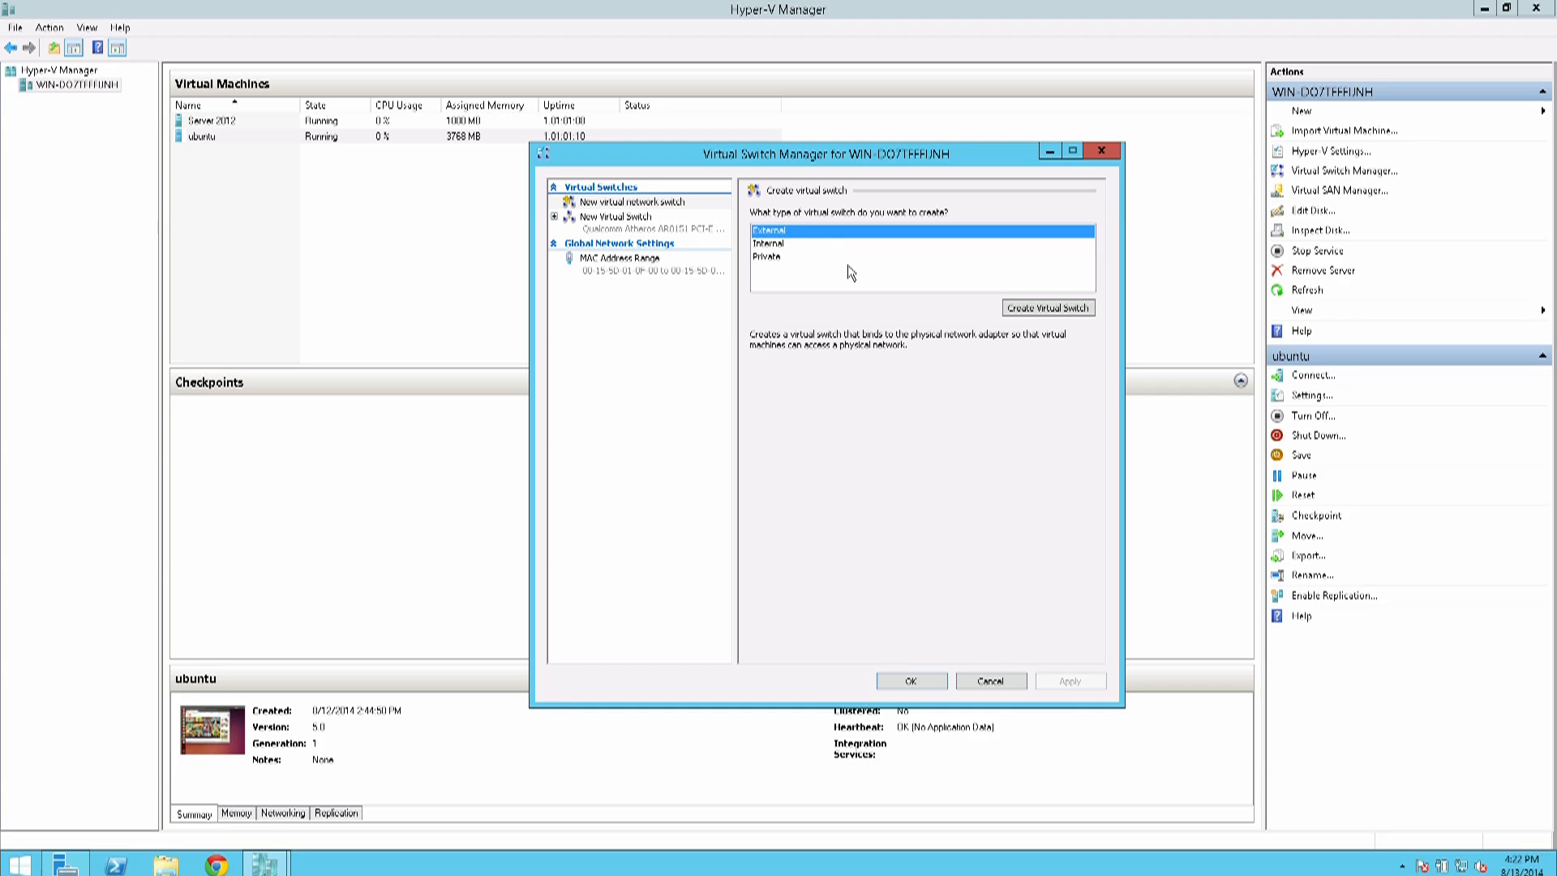
# Start a new external virtual switch, examine its available network adapters, and discard the switch
pyautogui.click(1046, 309)
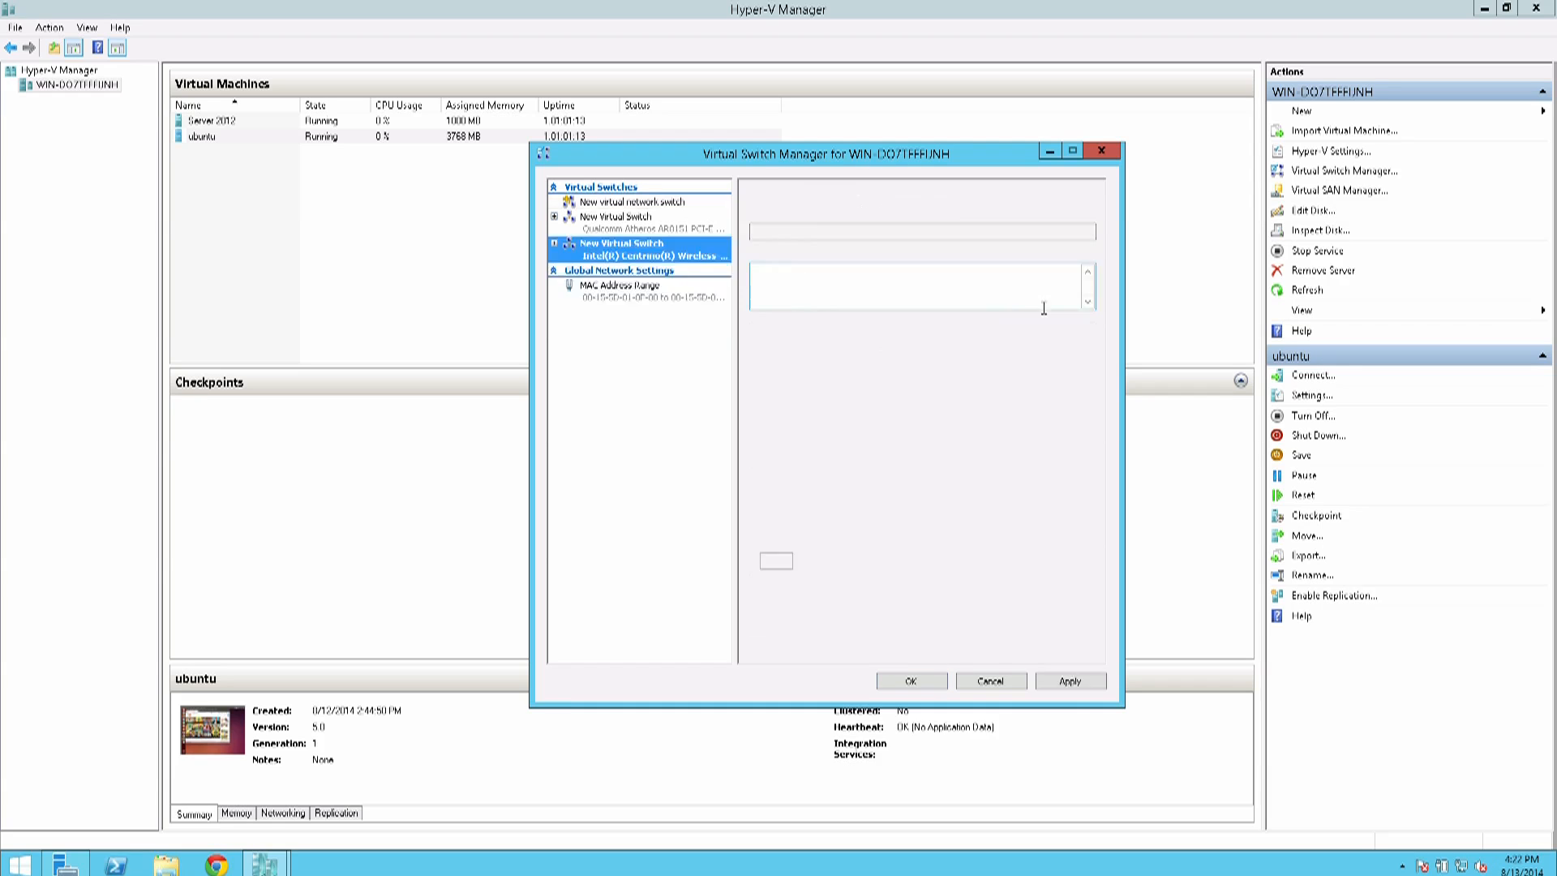
pyautogui.doubleClick(839, 233)
pyautogui.click(853, 376)
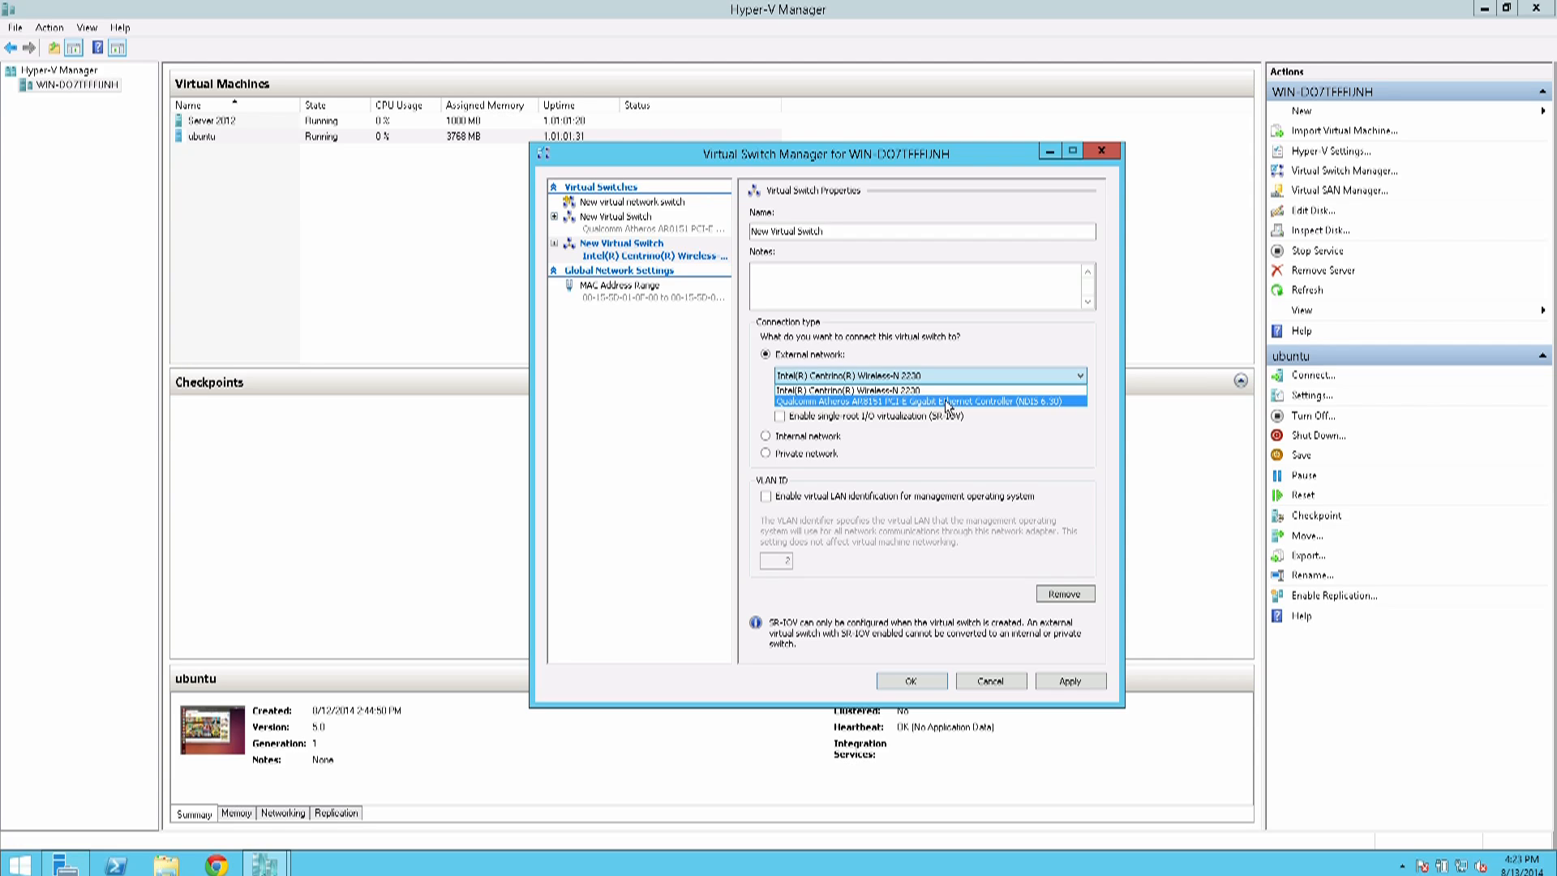
pyautogui.click(861, 459)
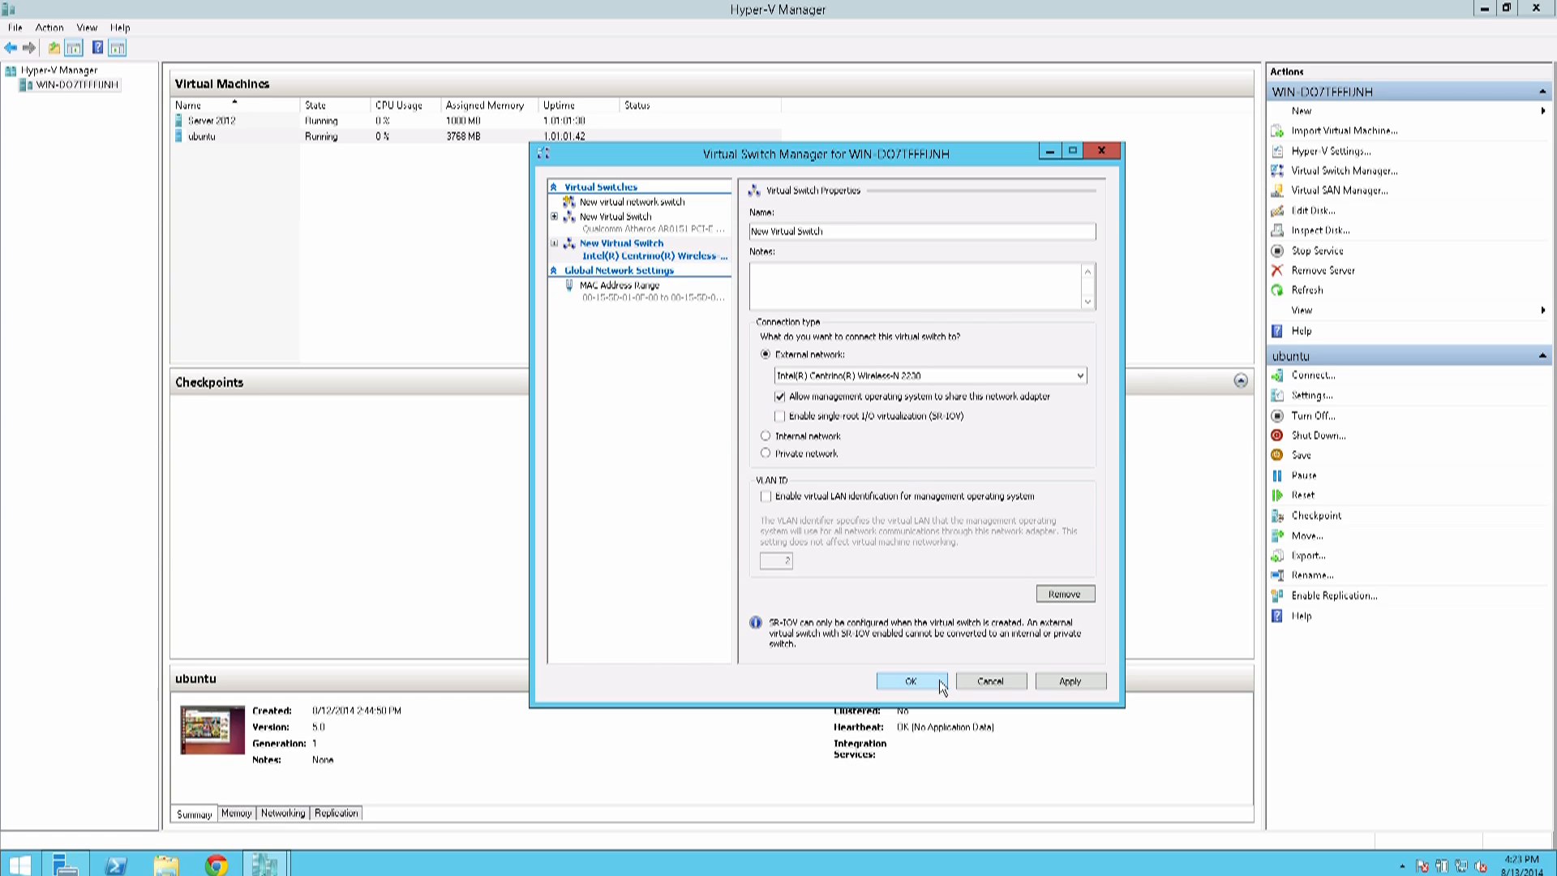
pyautogui.click(1012, 685)
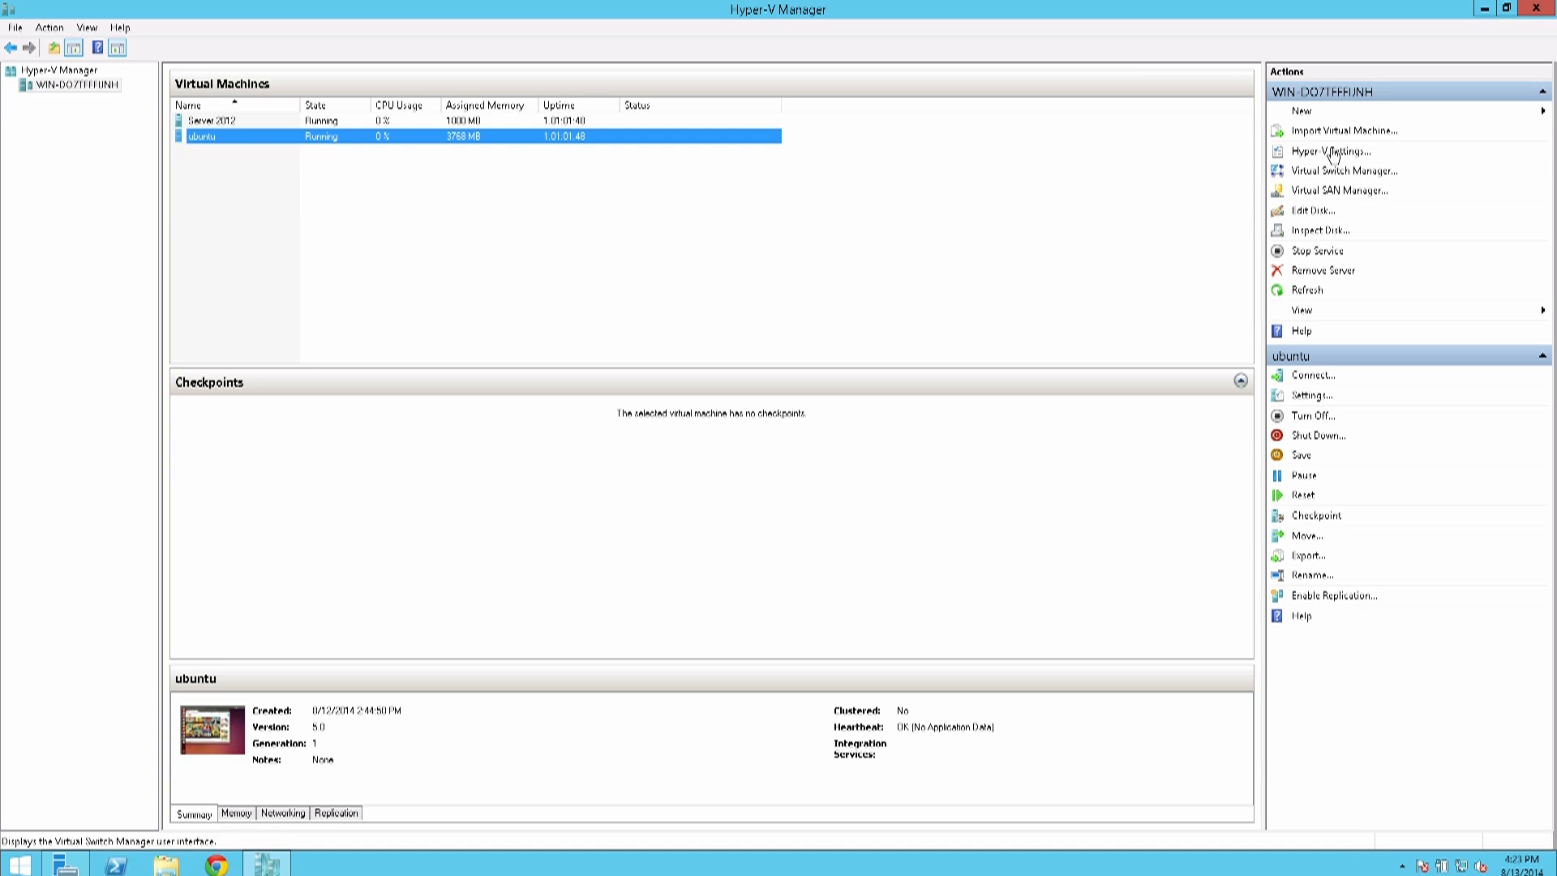
# Start a new virtual machine, keeping the default name and location and the Generation 1 option
pyautogui.click(1314, 115)
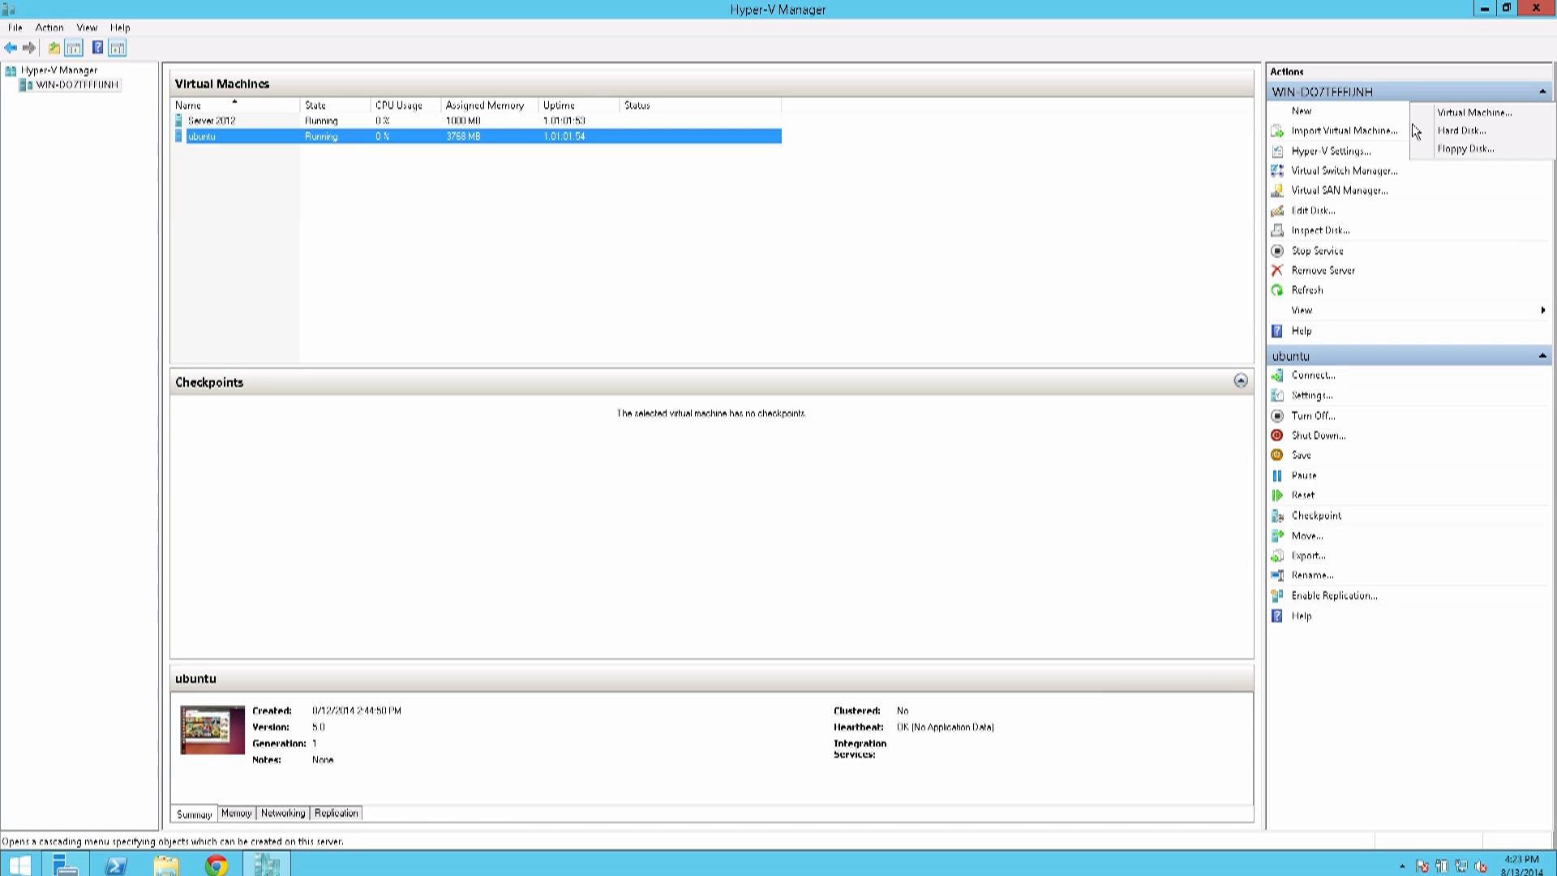
pyautogui.click(1457, 116)
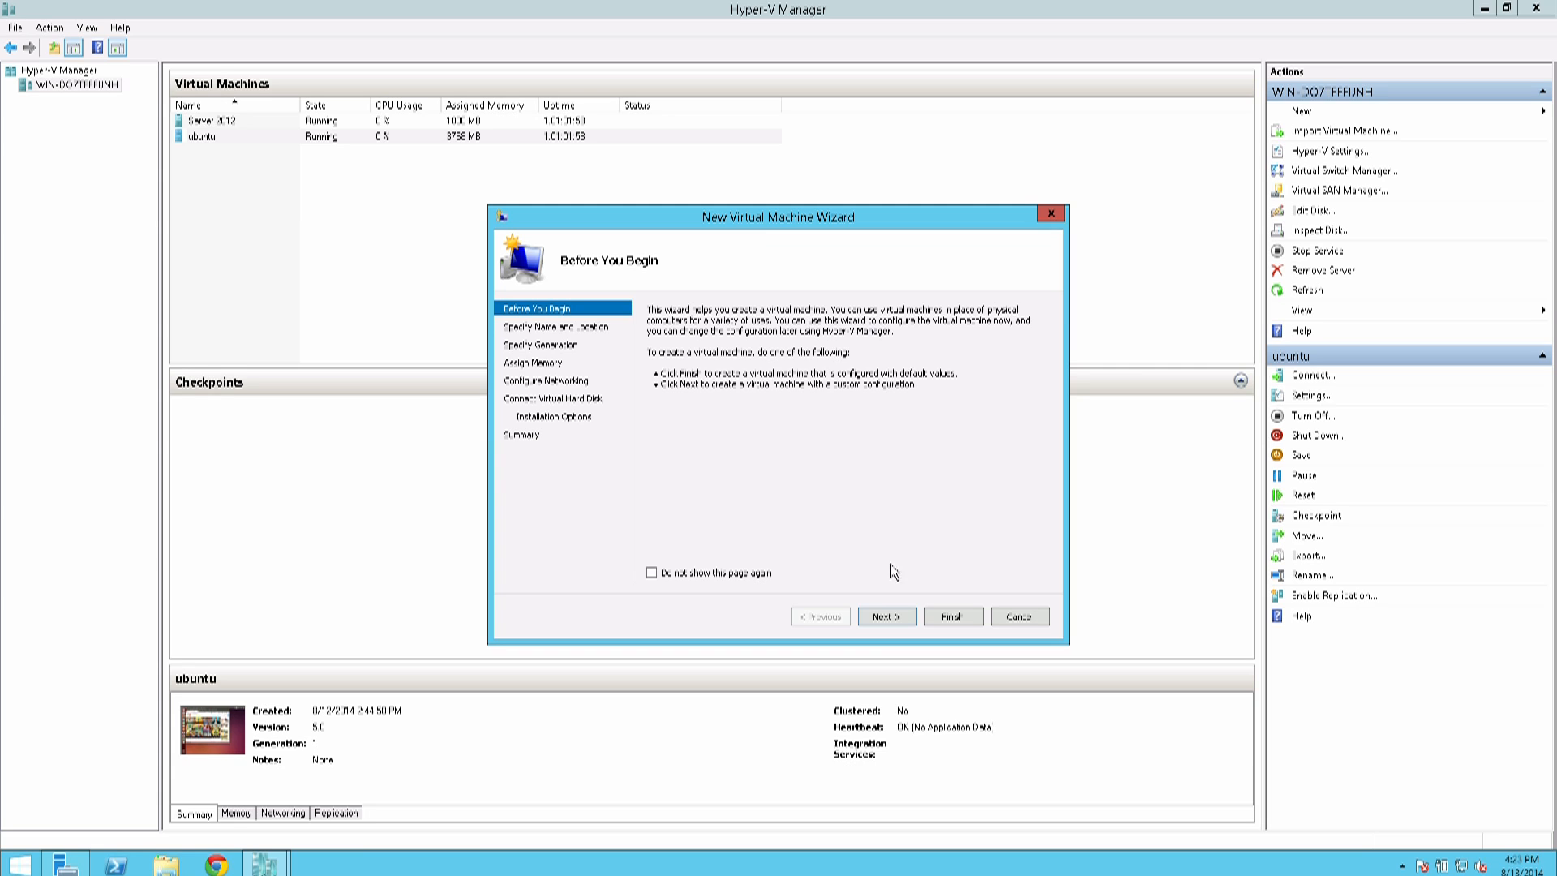
pyautogui.click(882, 618)
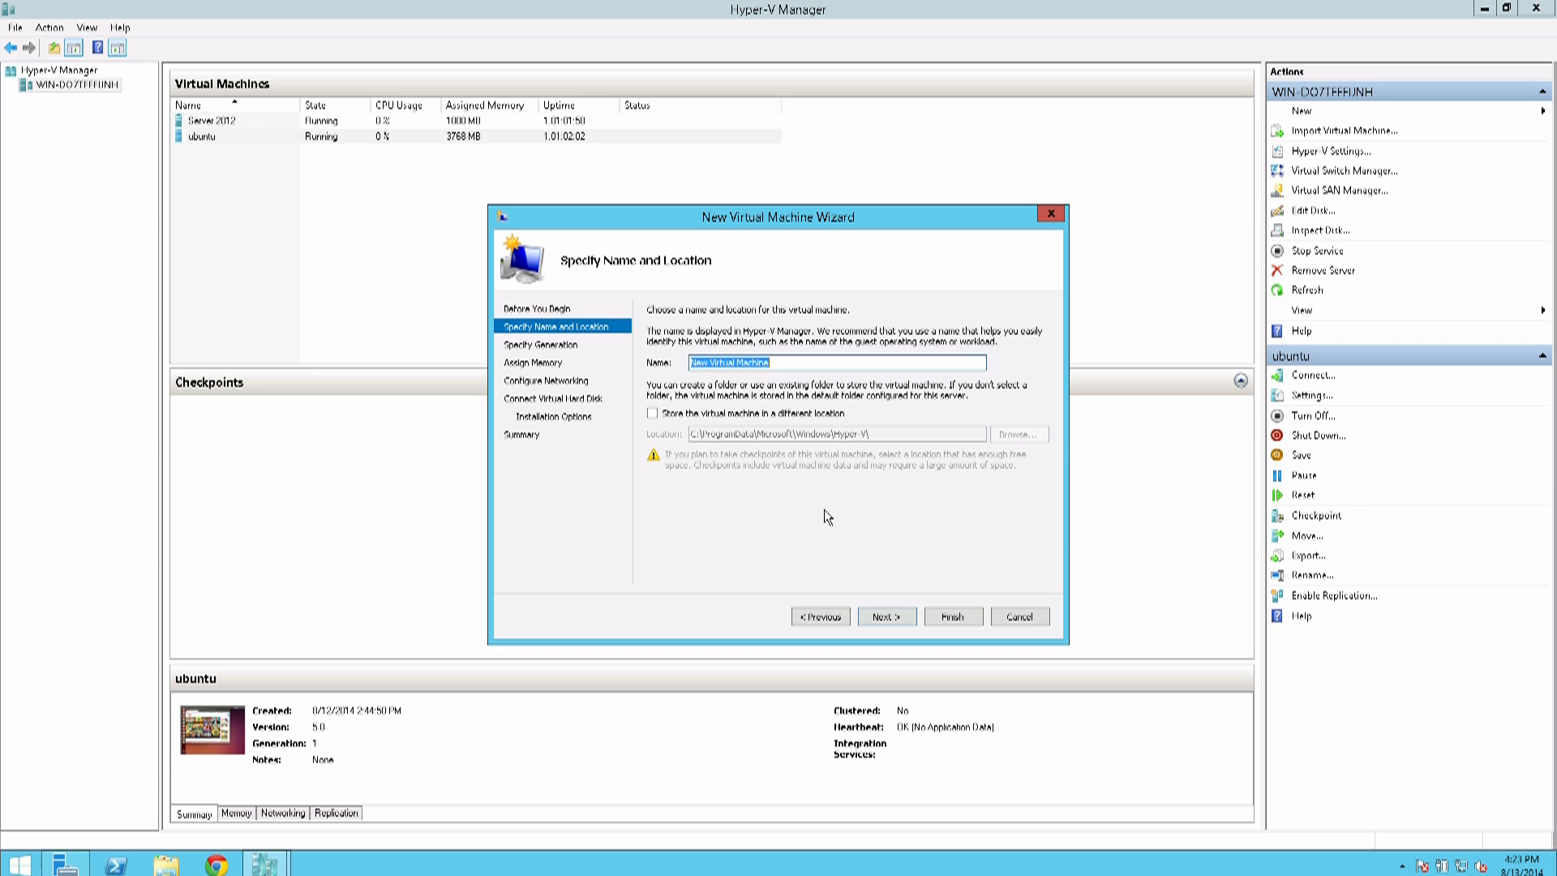
pyautogui.click(888, 617)
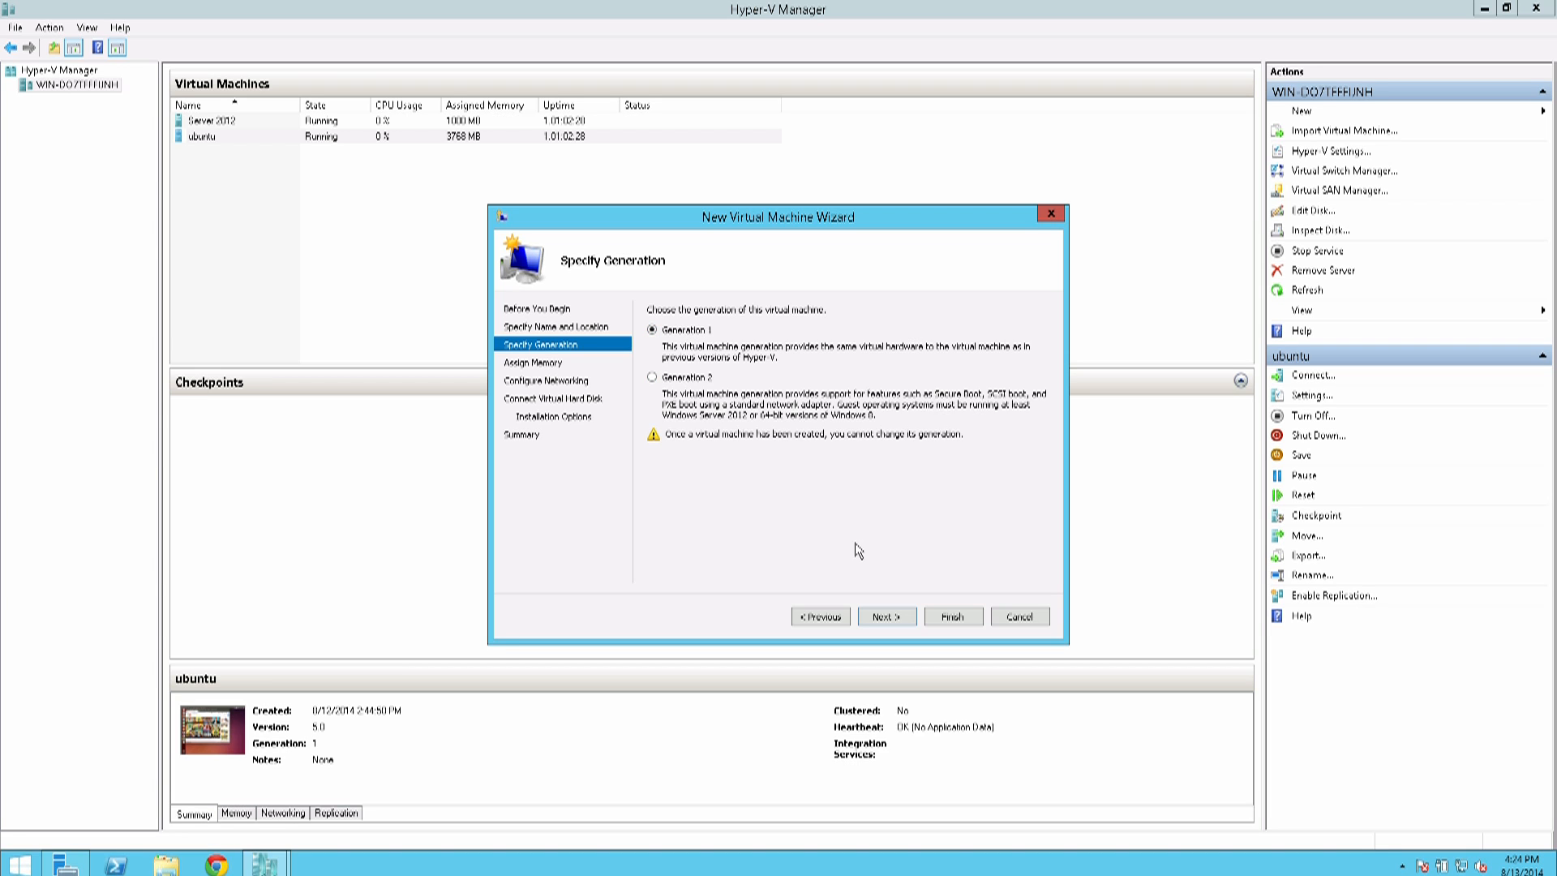
pyautogui.click(890, 618)
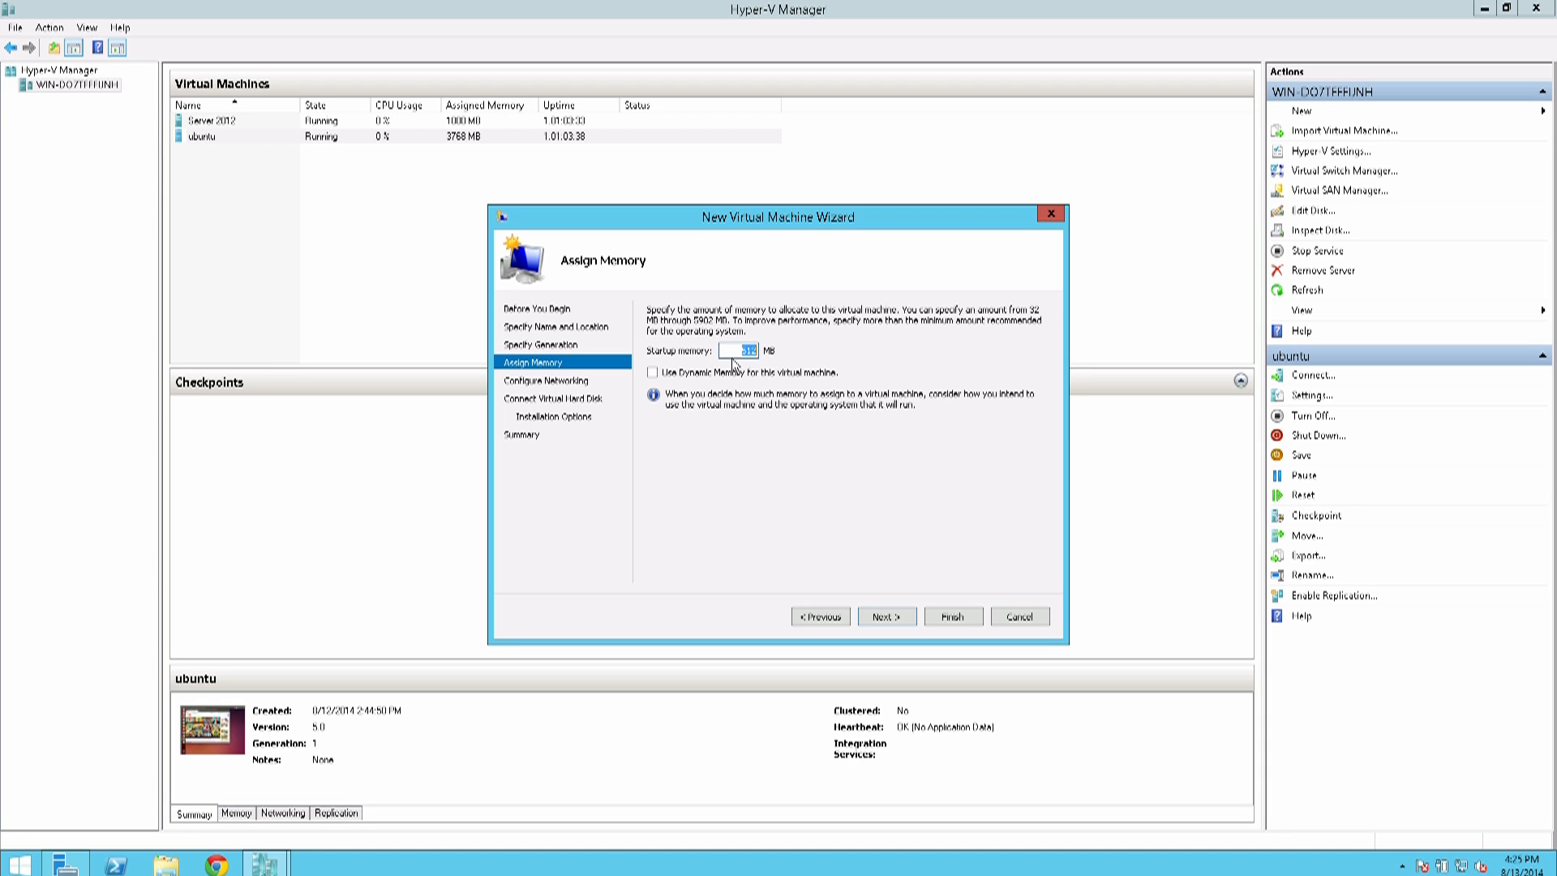
# Enable Dynamic Memory for the new virtual machine and connect its network adapter to New Virtual Switch
pyautogui.click(655, 373)
pyautogui.click(886, 617)
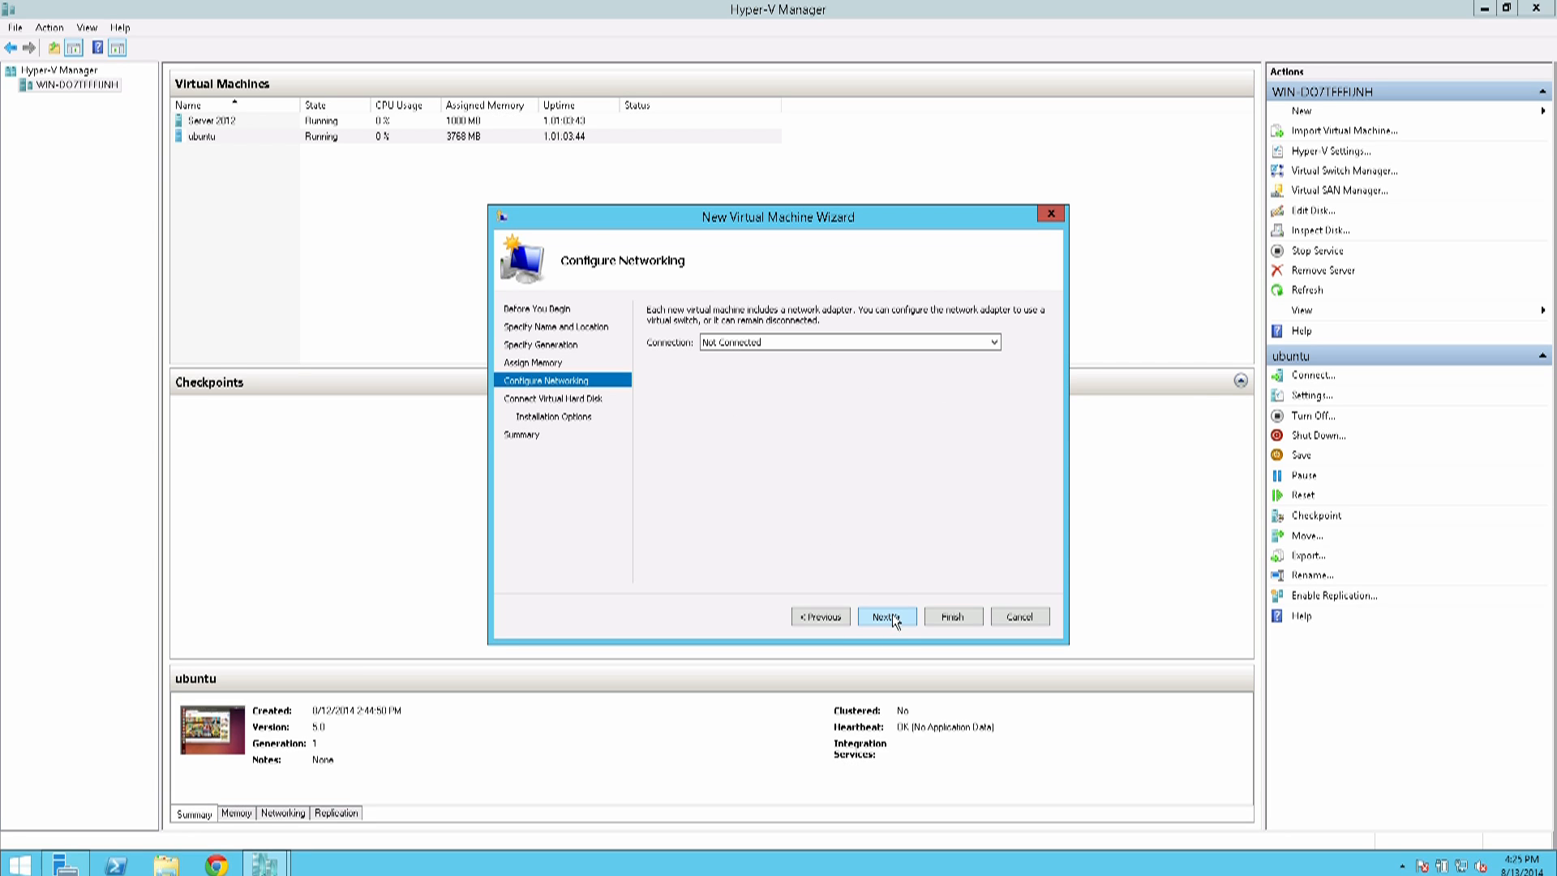
pyautogui.click(744, 341)
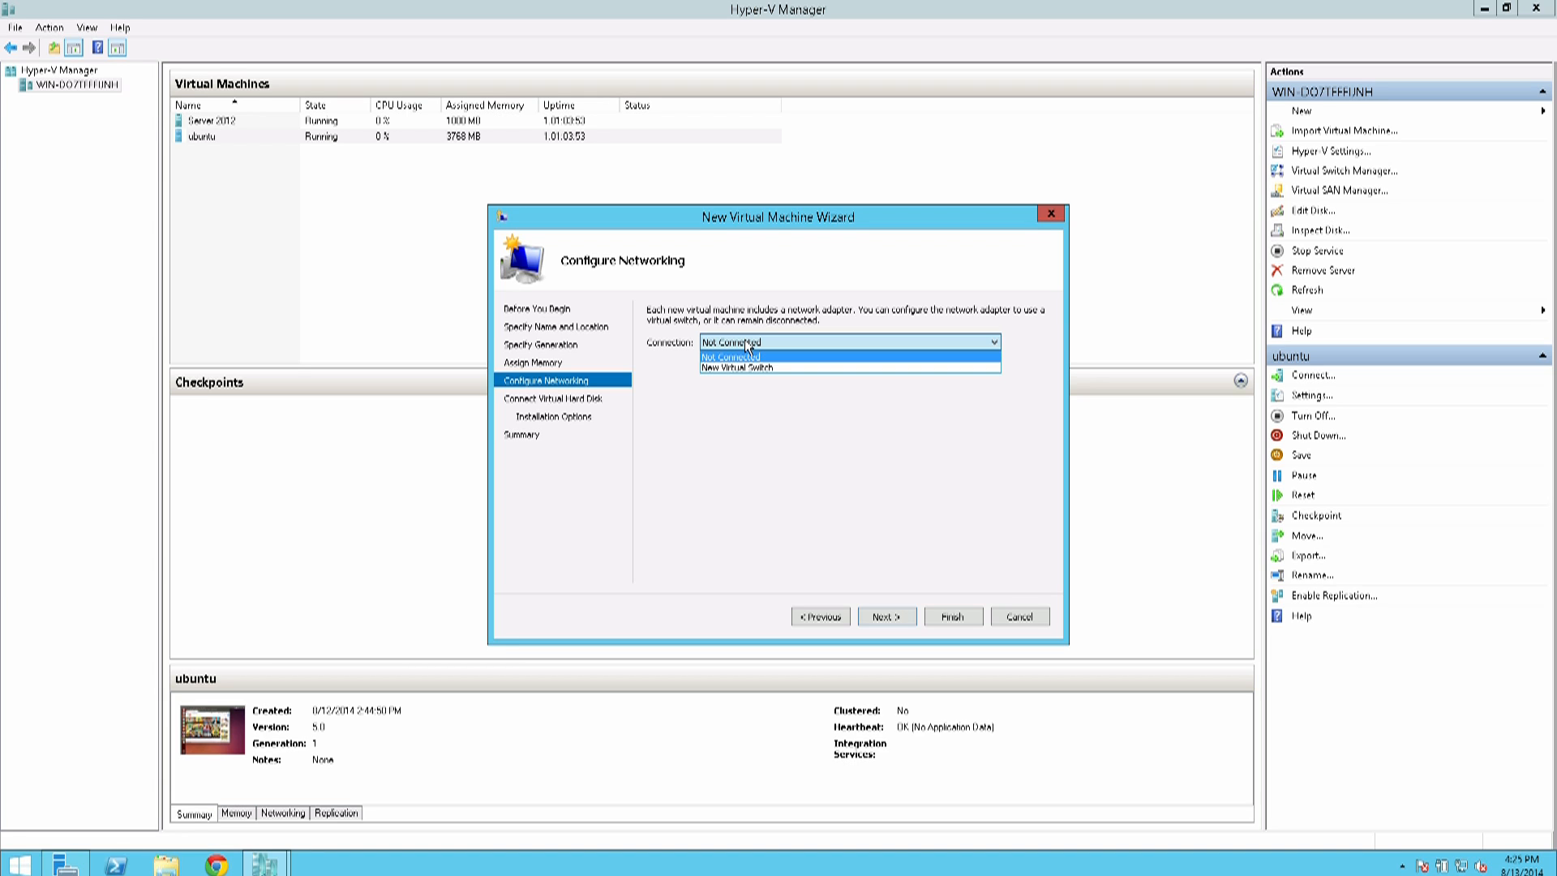
pyautogui.click(713, 369)
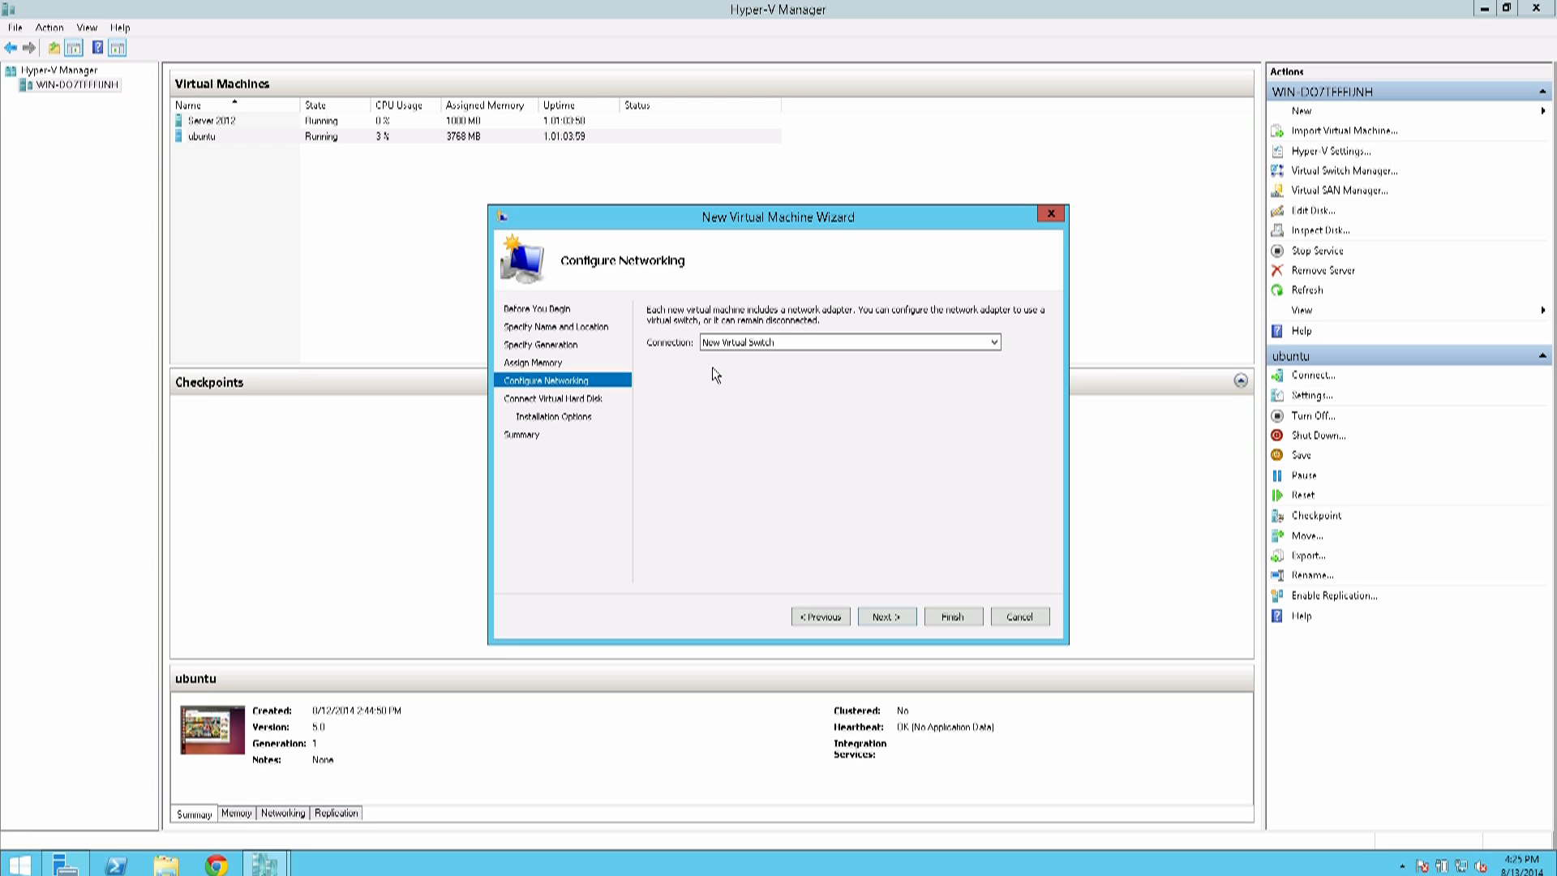
pyautogui.click(886, 619)
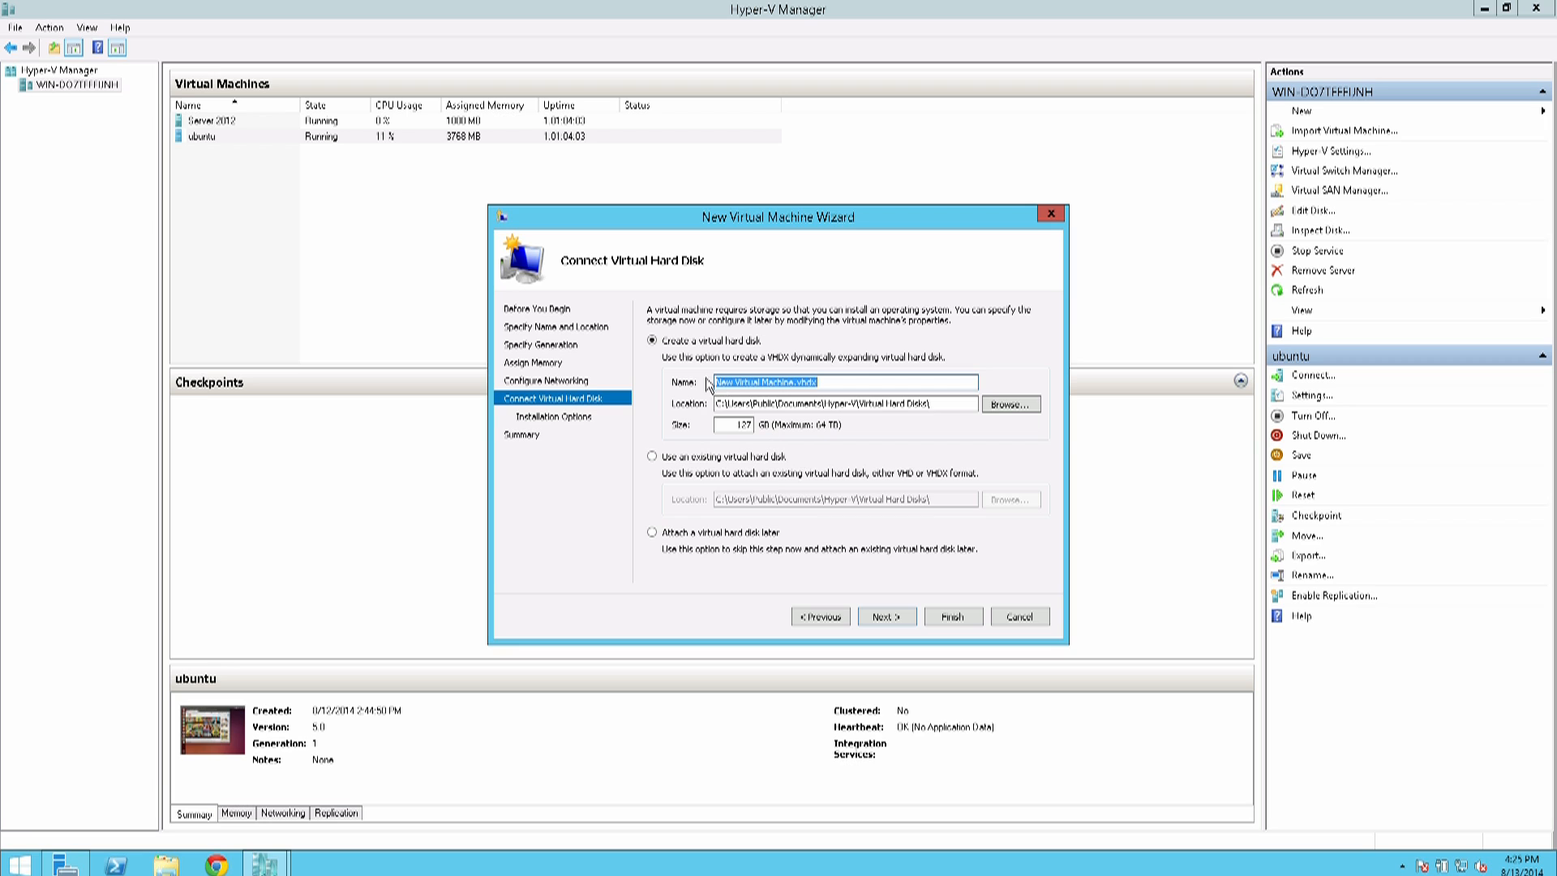
# Keep the default new virtual hard disk, choose installation from a bootable image file (.iso), and cancel the virtual machine creation
pyautogui.doubleClick(738, 428)
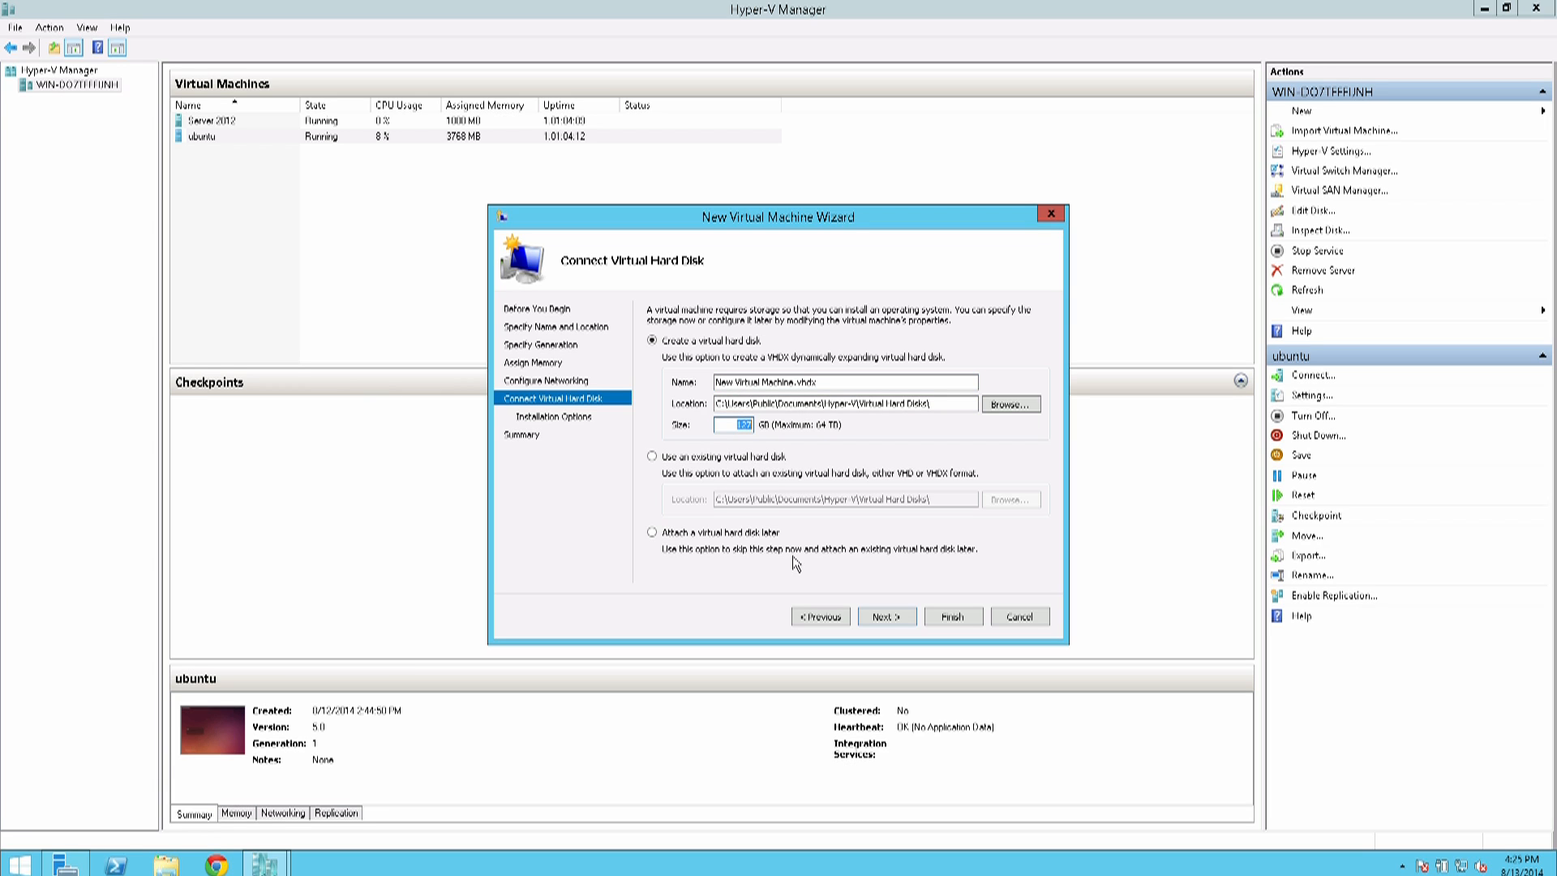
pyautogui.click(895, 618)
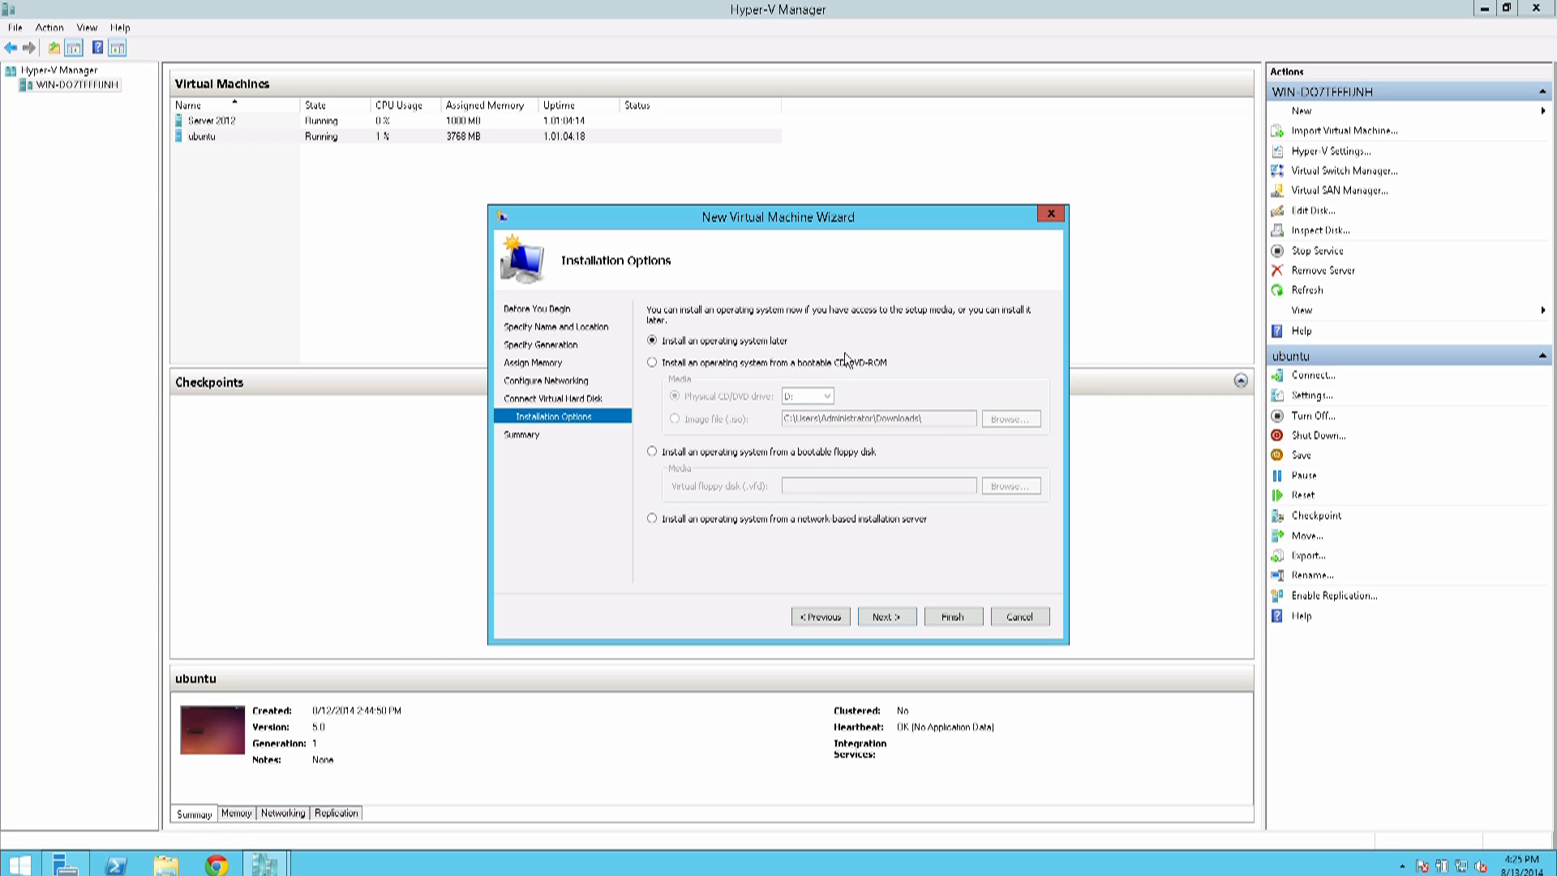
pyautogui.click(758, 366)
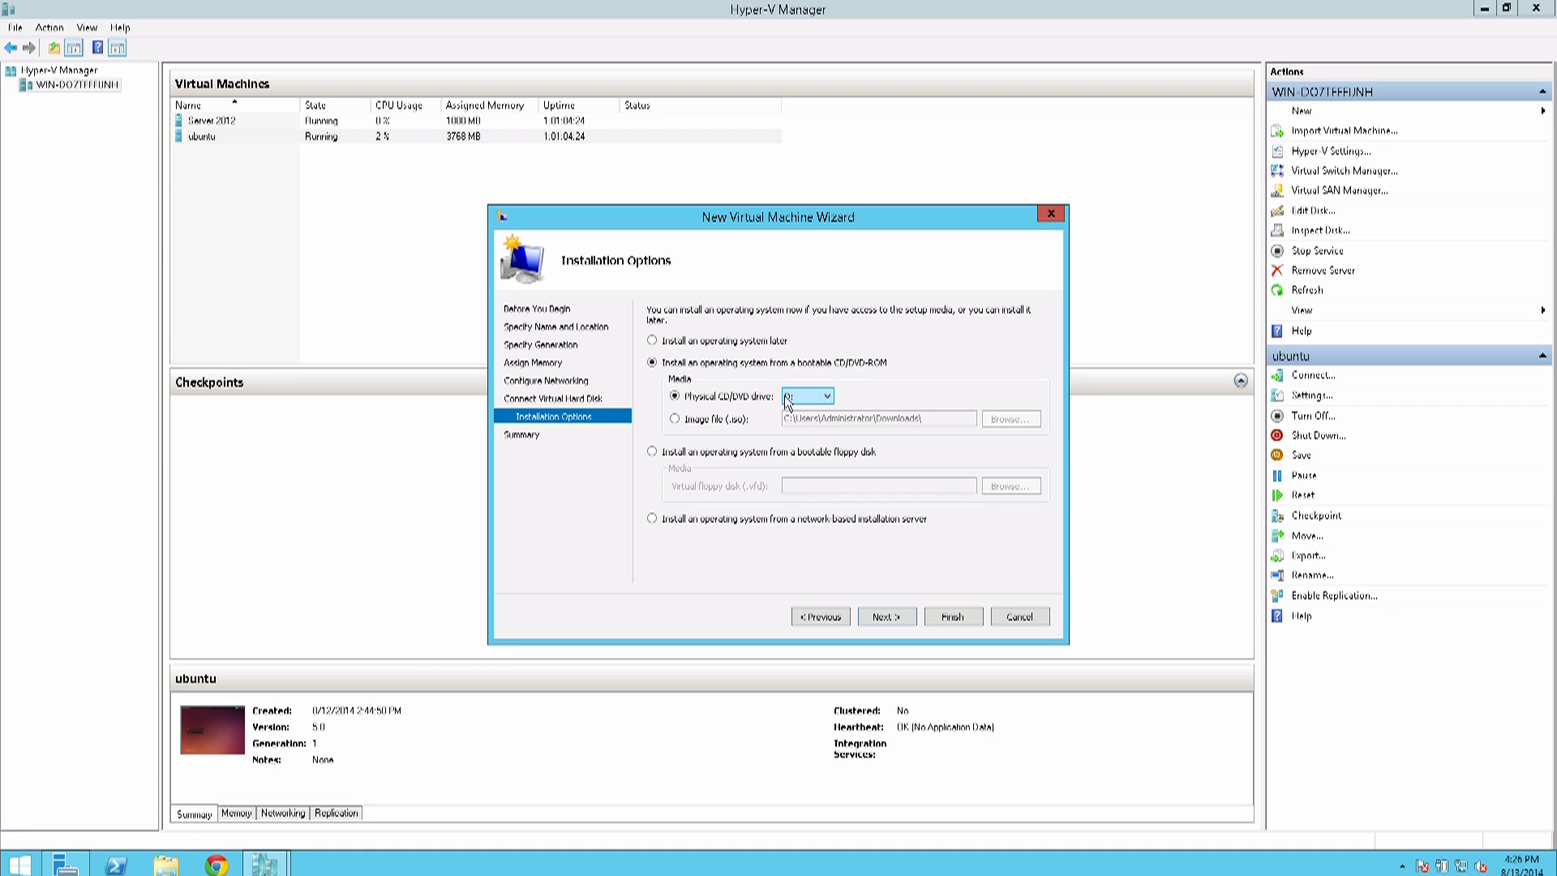
pyautogui.click(711, 423)
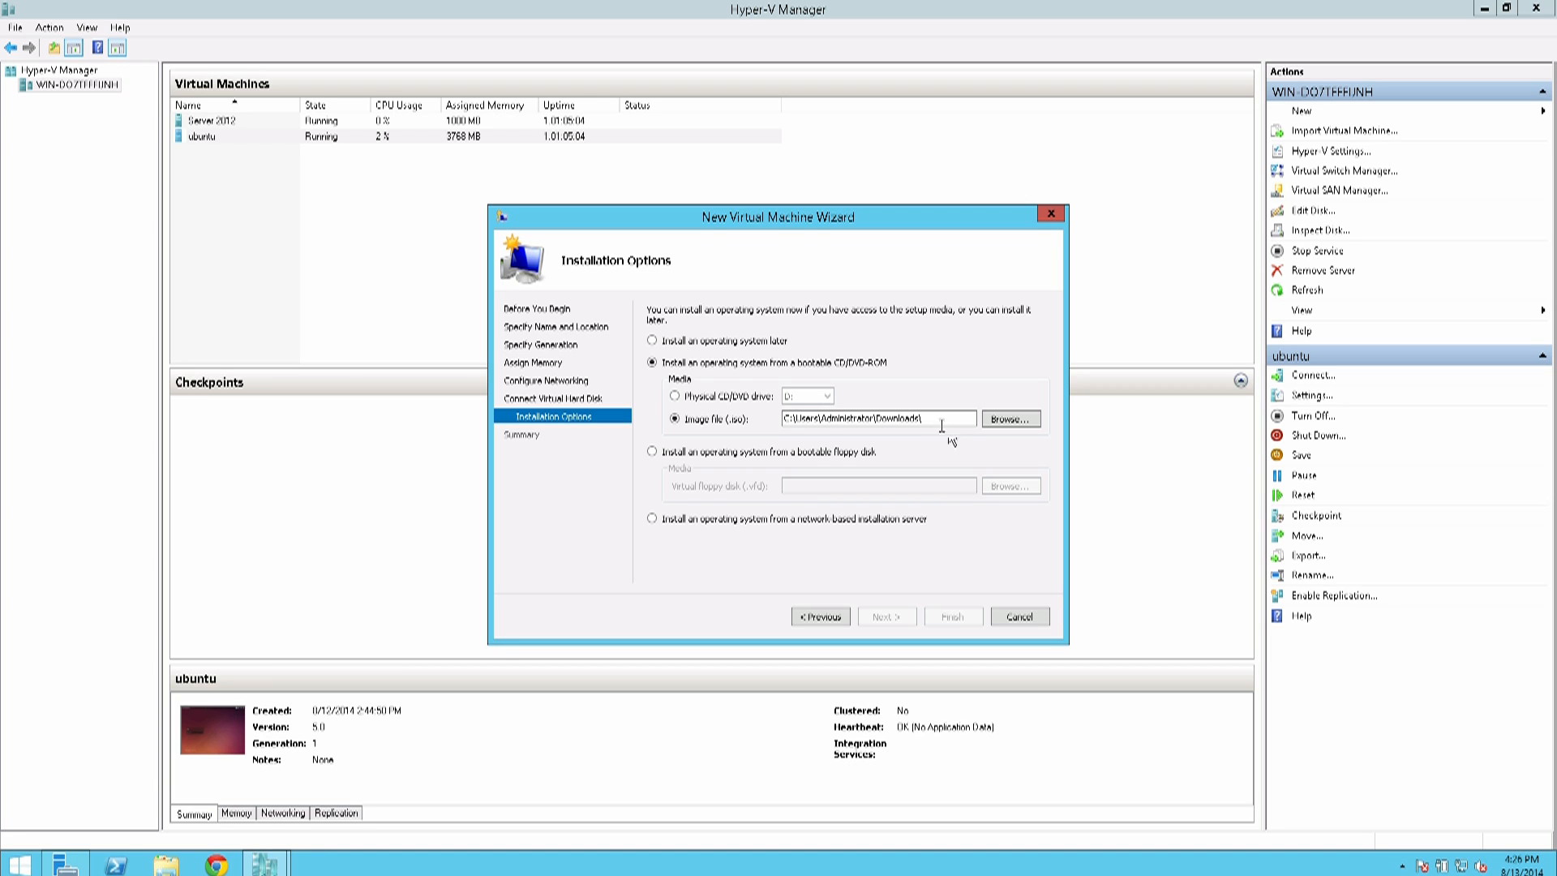
pyautogui.click(1019, 617)
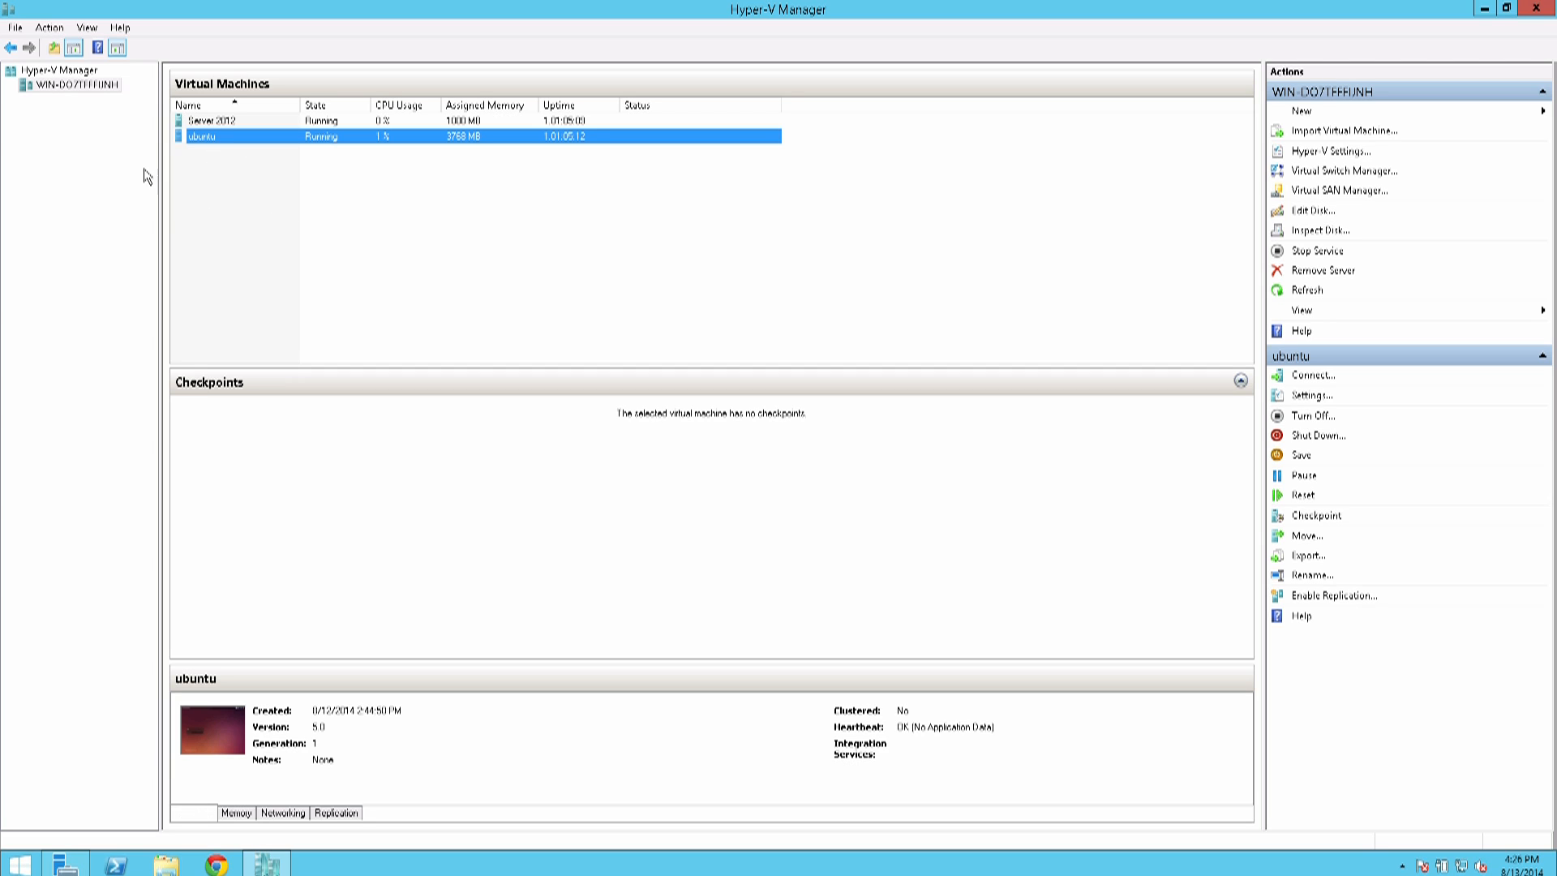
# Examine the ubuntu virtual machine's Automatic Start Action, including the startup delay, and its Automatic Stop Action, leaving the settings without changes
pyautogui.rightClick(206, 135)
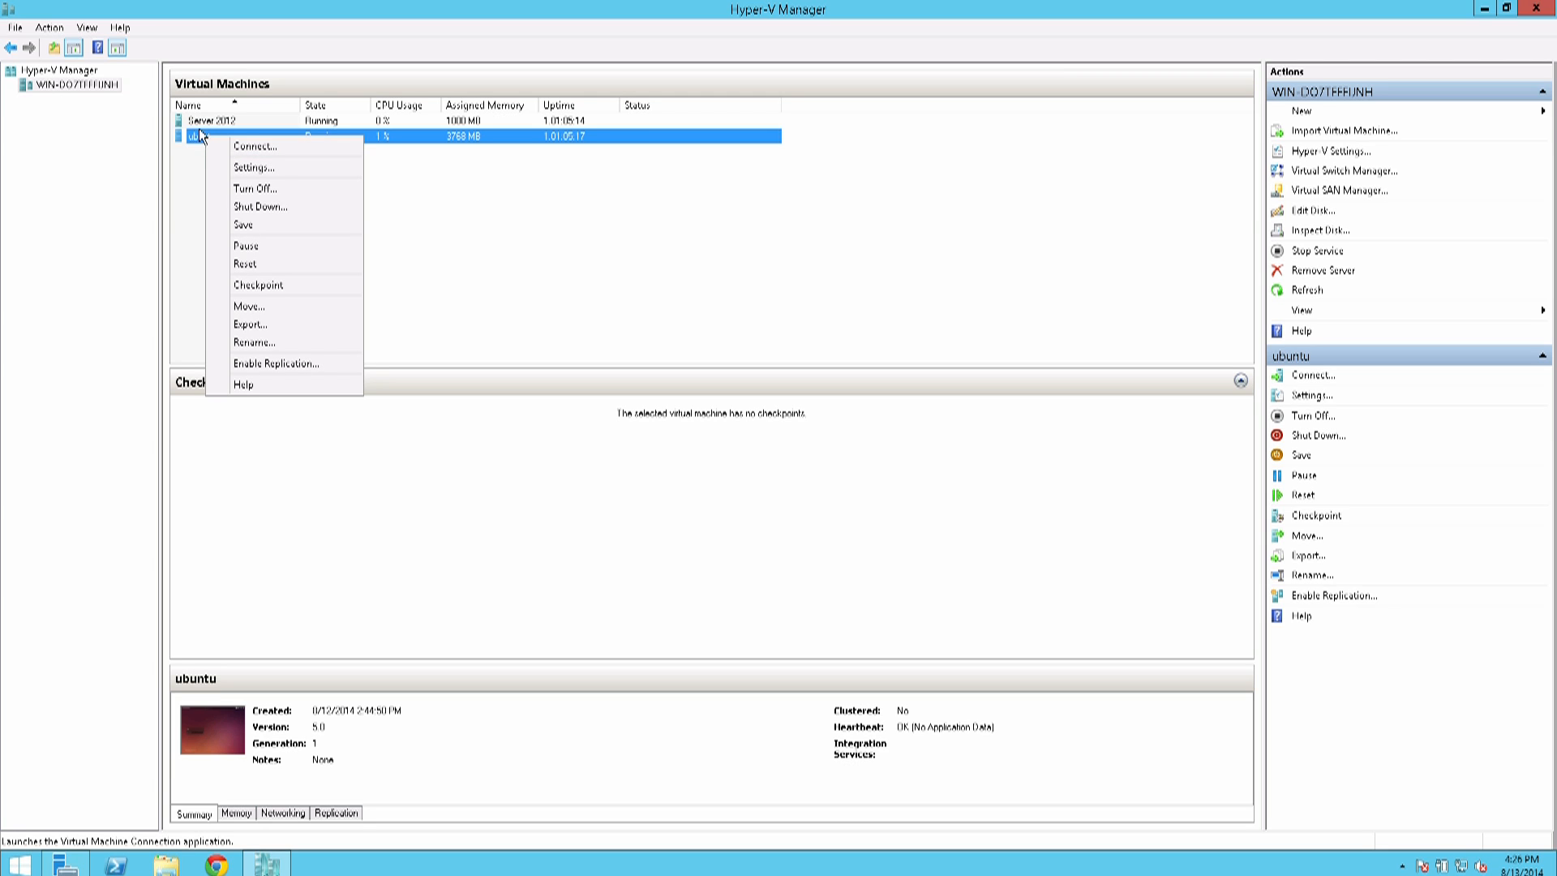
pyautogui.click(255, 167)
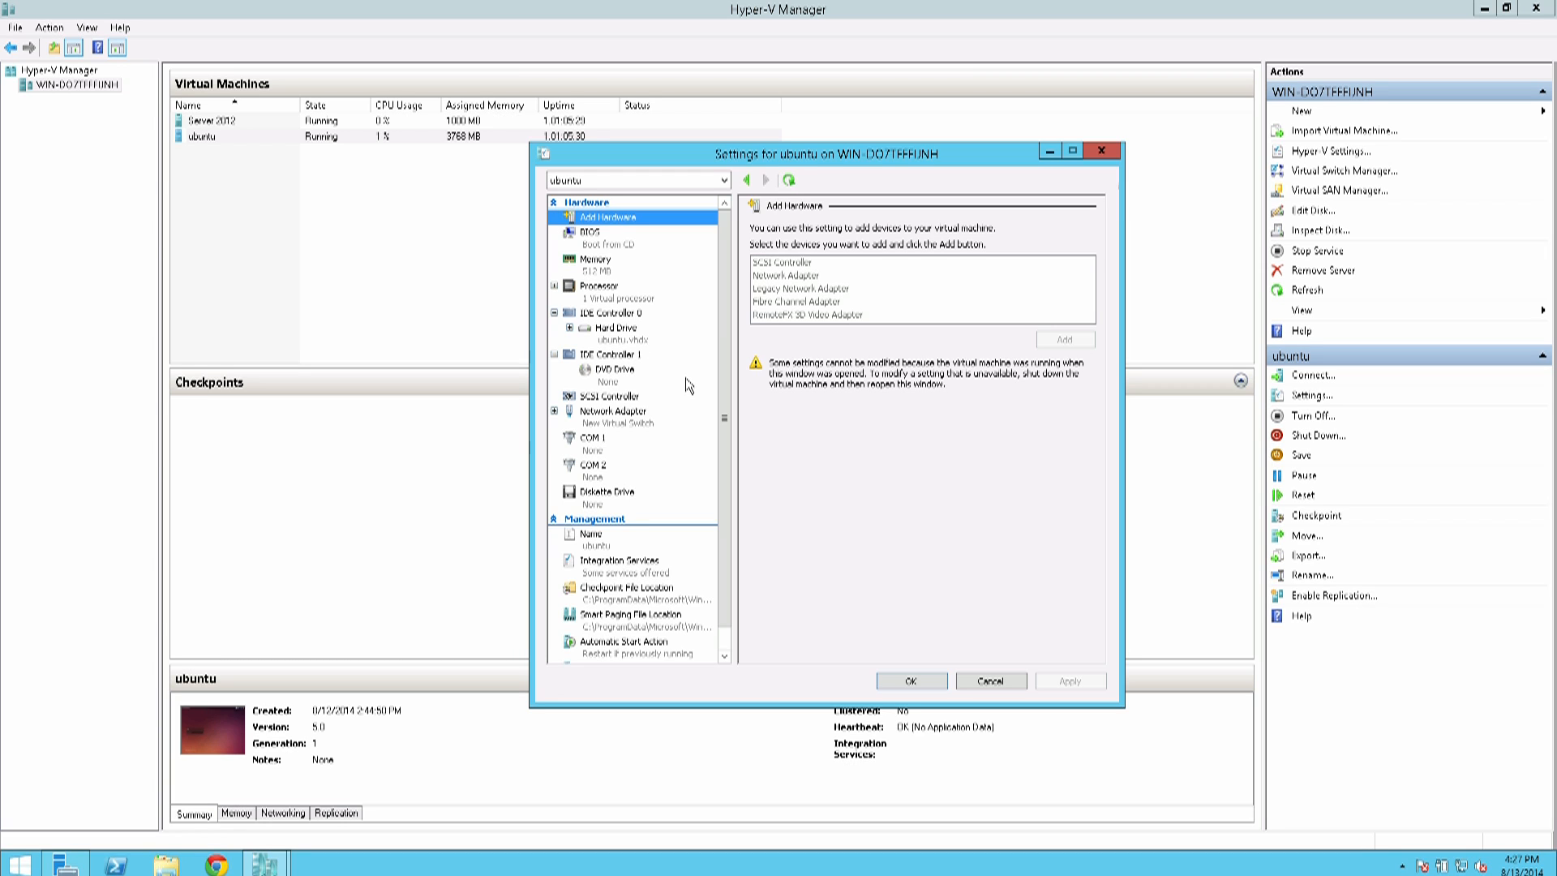
pyautogui.scroll(-1, 688, 386)
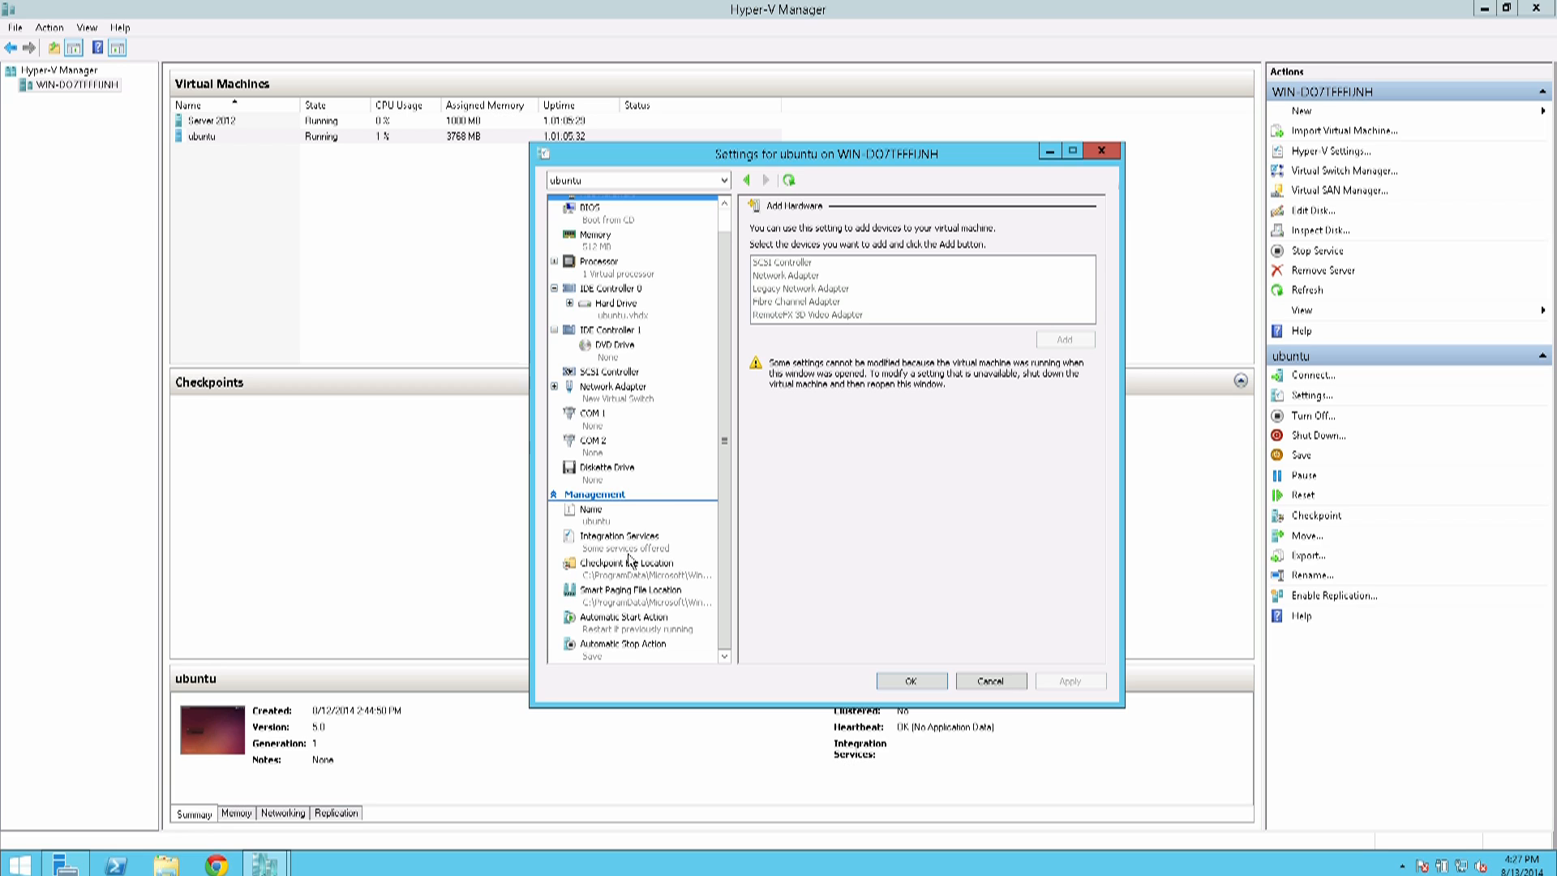
pyautogui.click(637, 622)
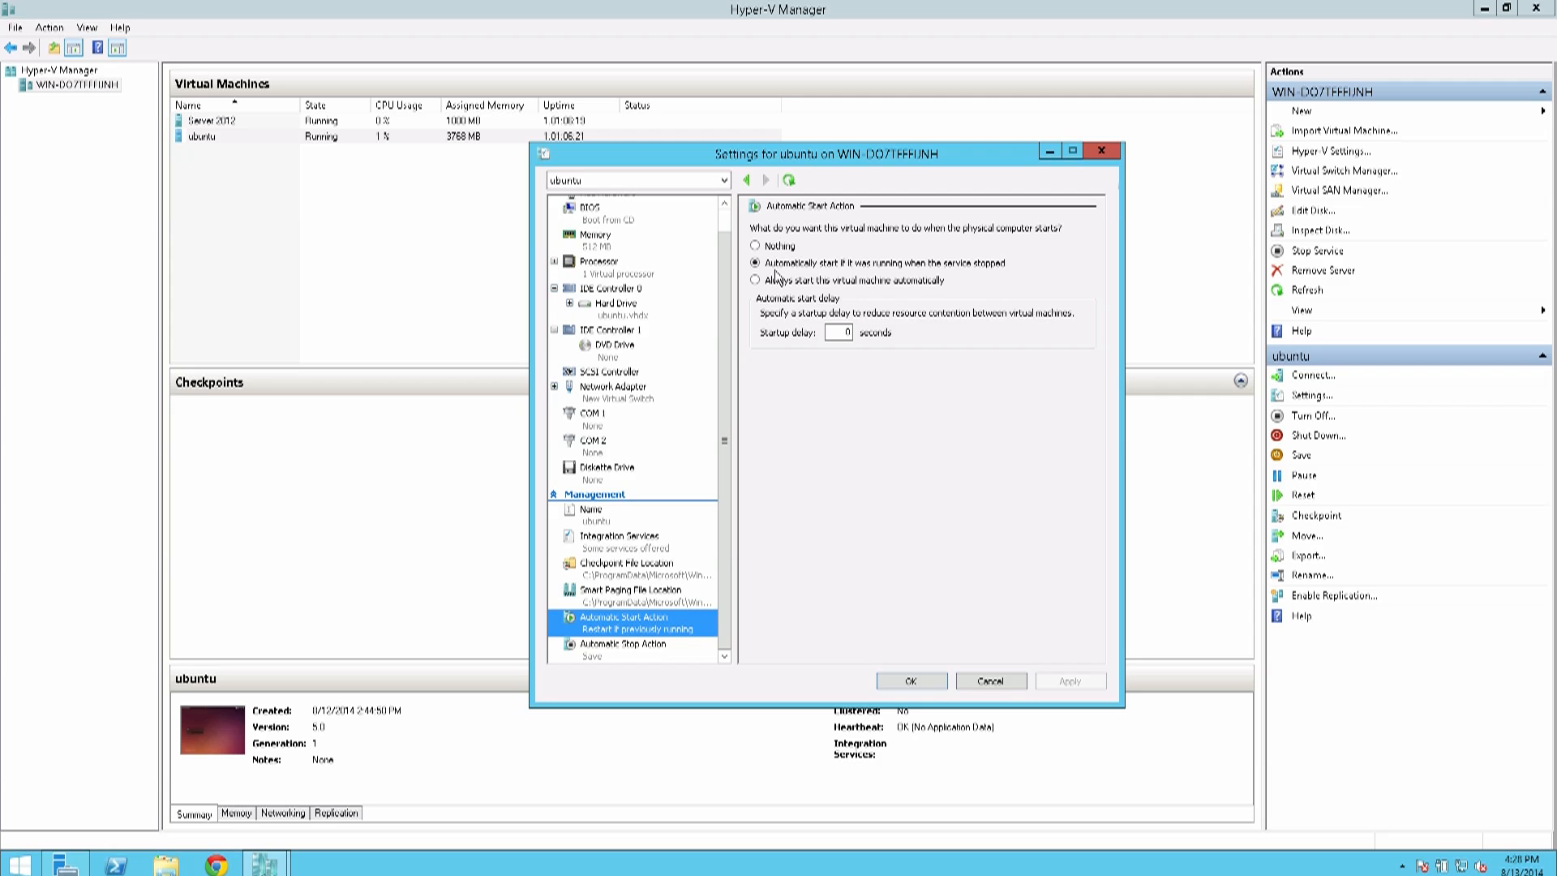
pyautogui.doubleClick(832, 331)
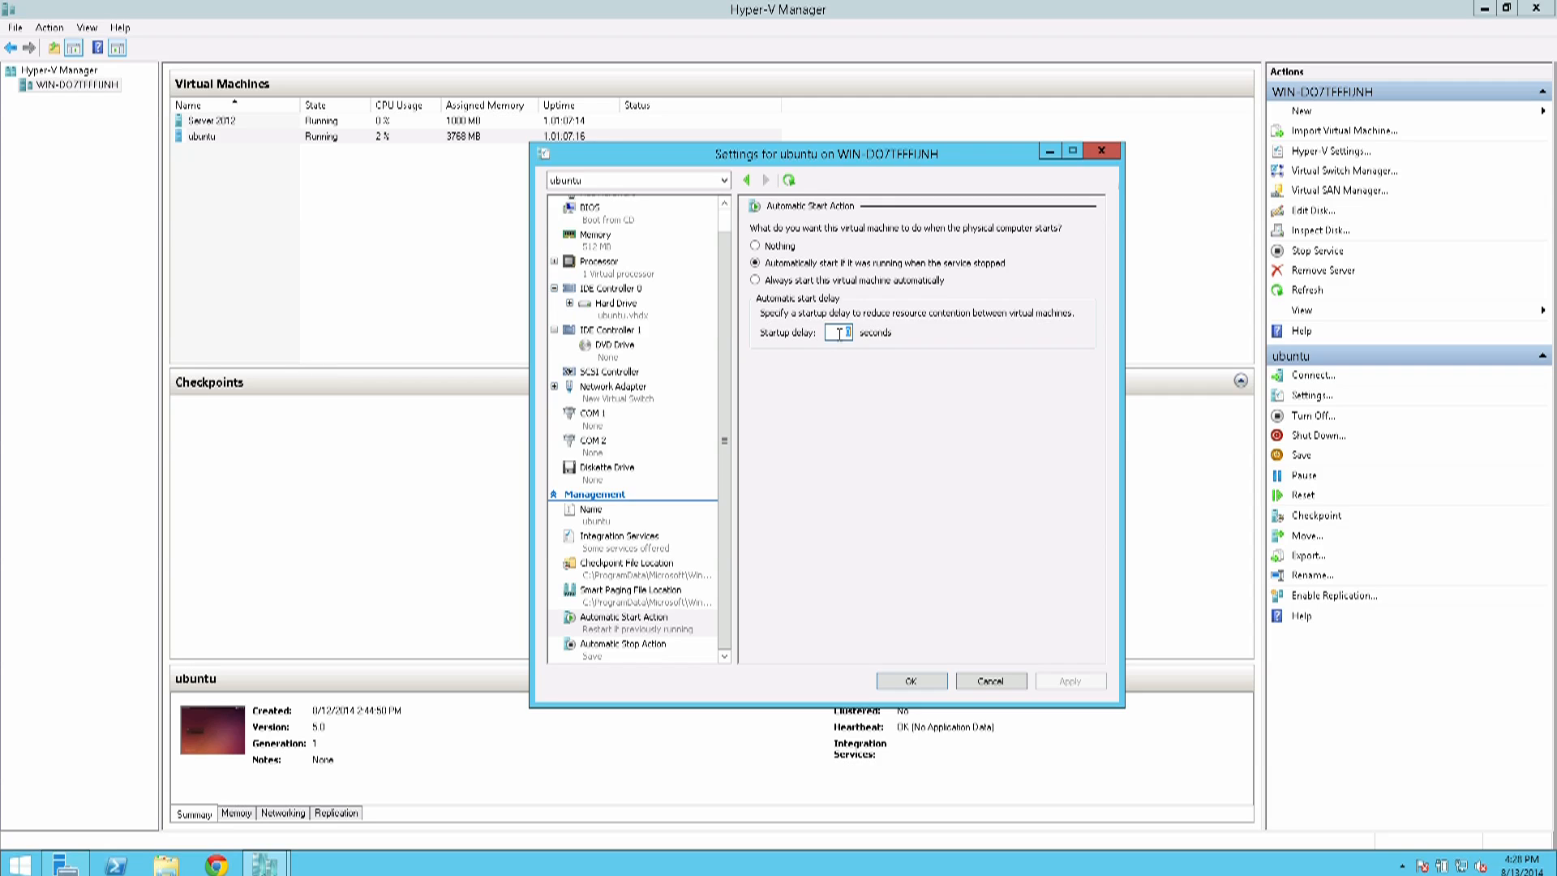
pyautogui.click(625, 646)
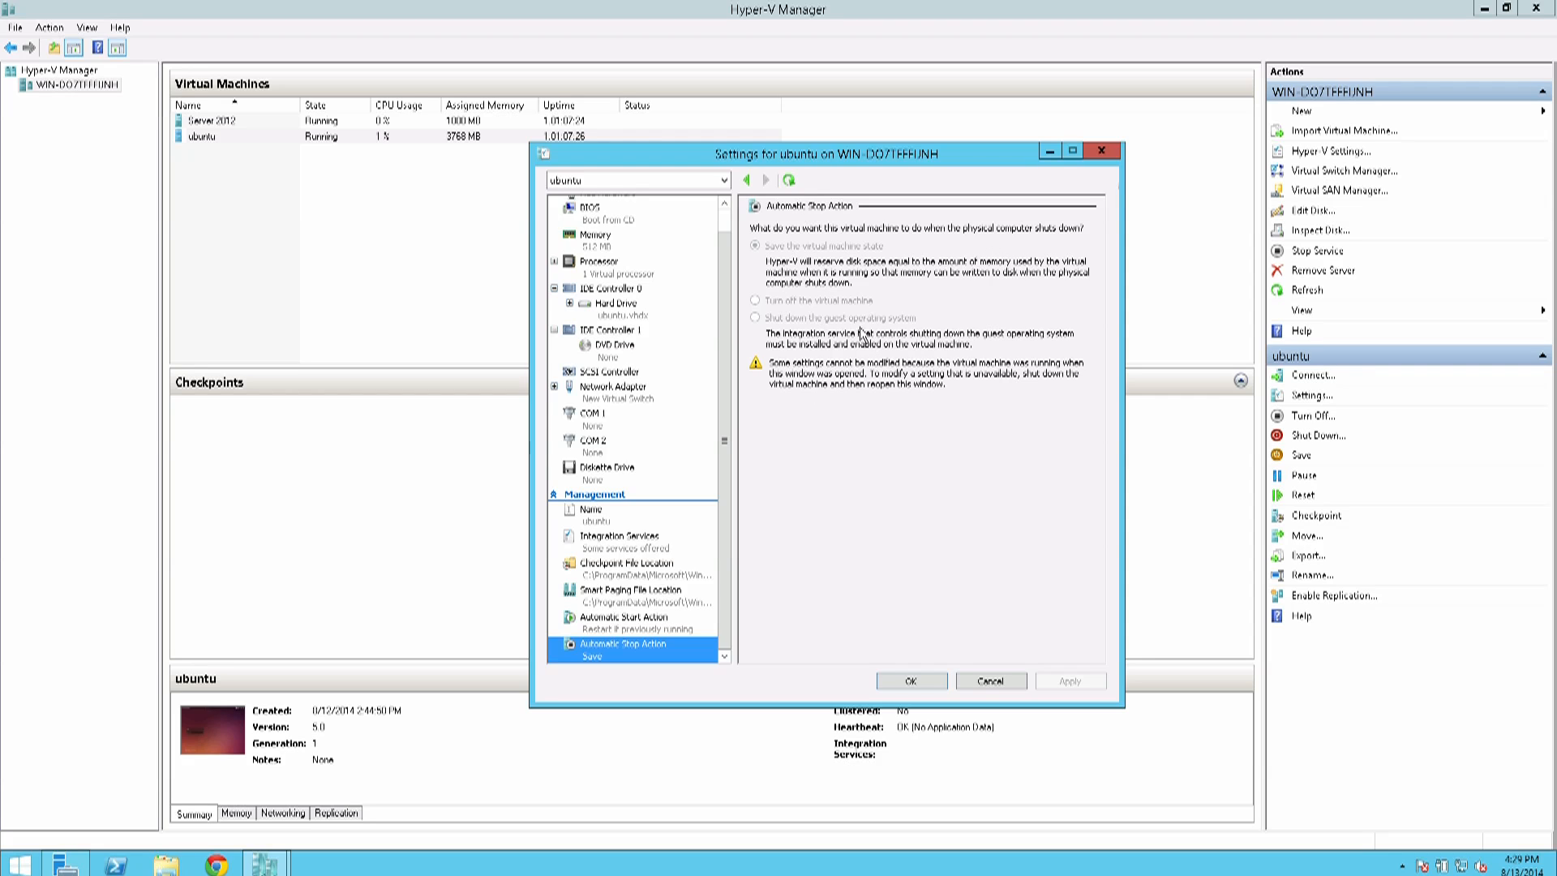
pyautogui.click(1102, 153)
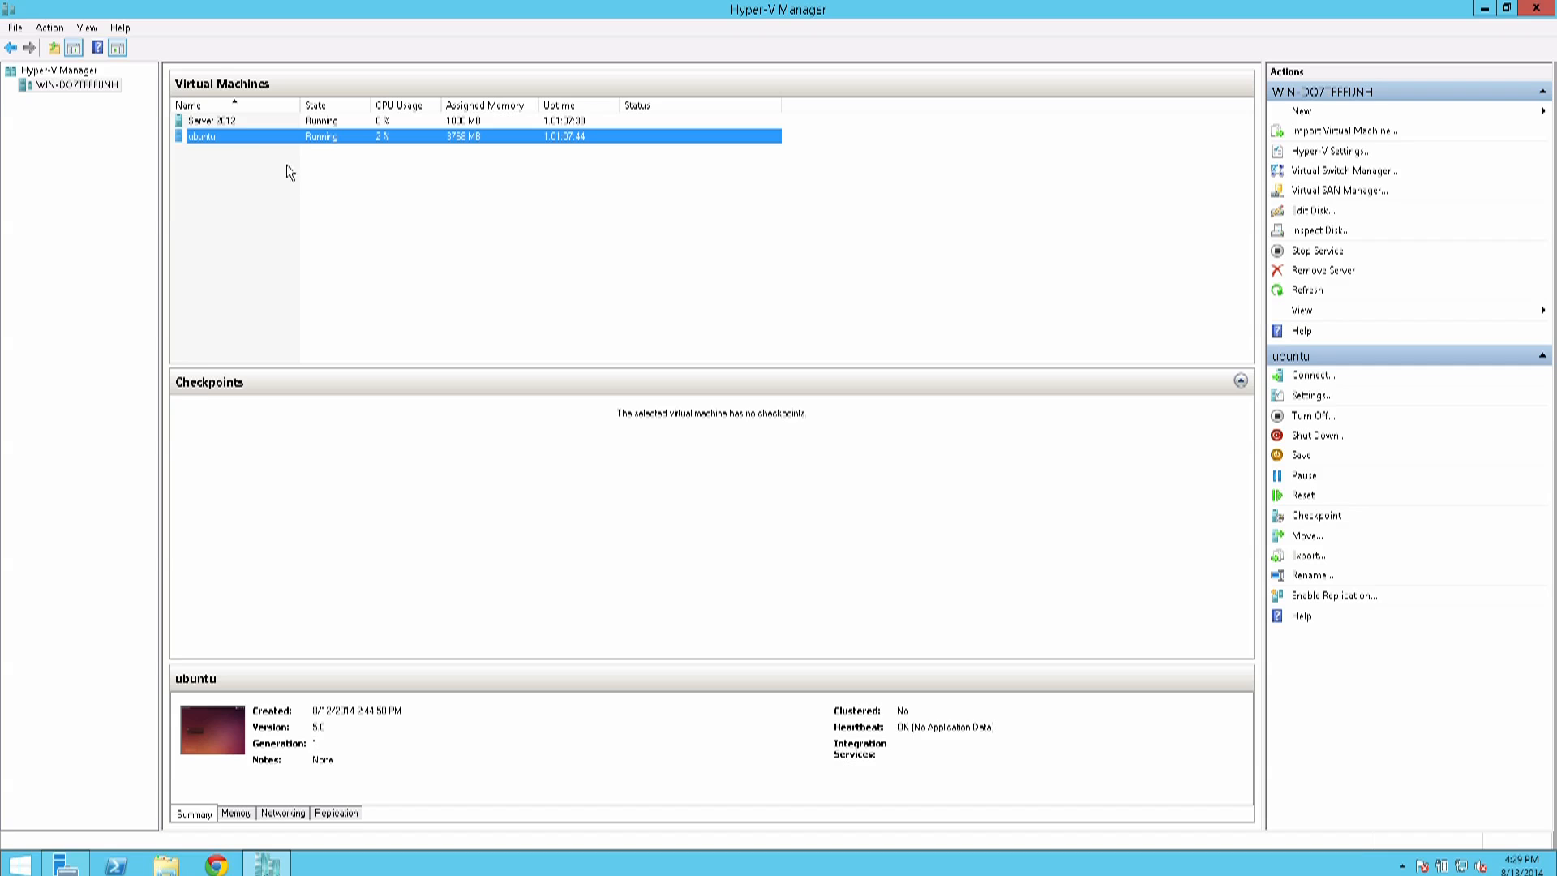
# Take a checkpoint of the running ubuntu virtual machine
pyautogui.click(240, 136)
pyautogui.click(275, 174)
pyautogui.click(217, 137)
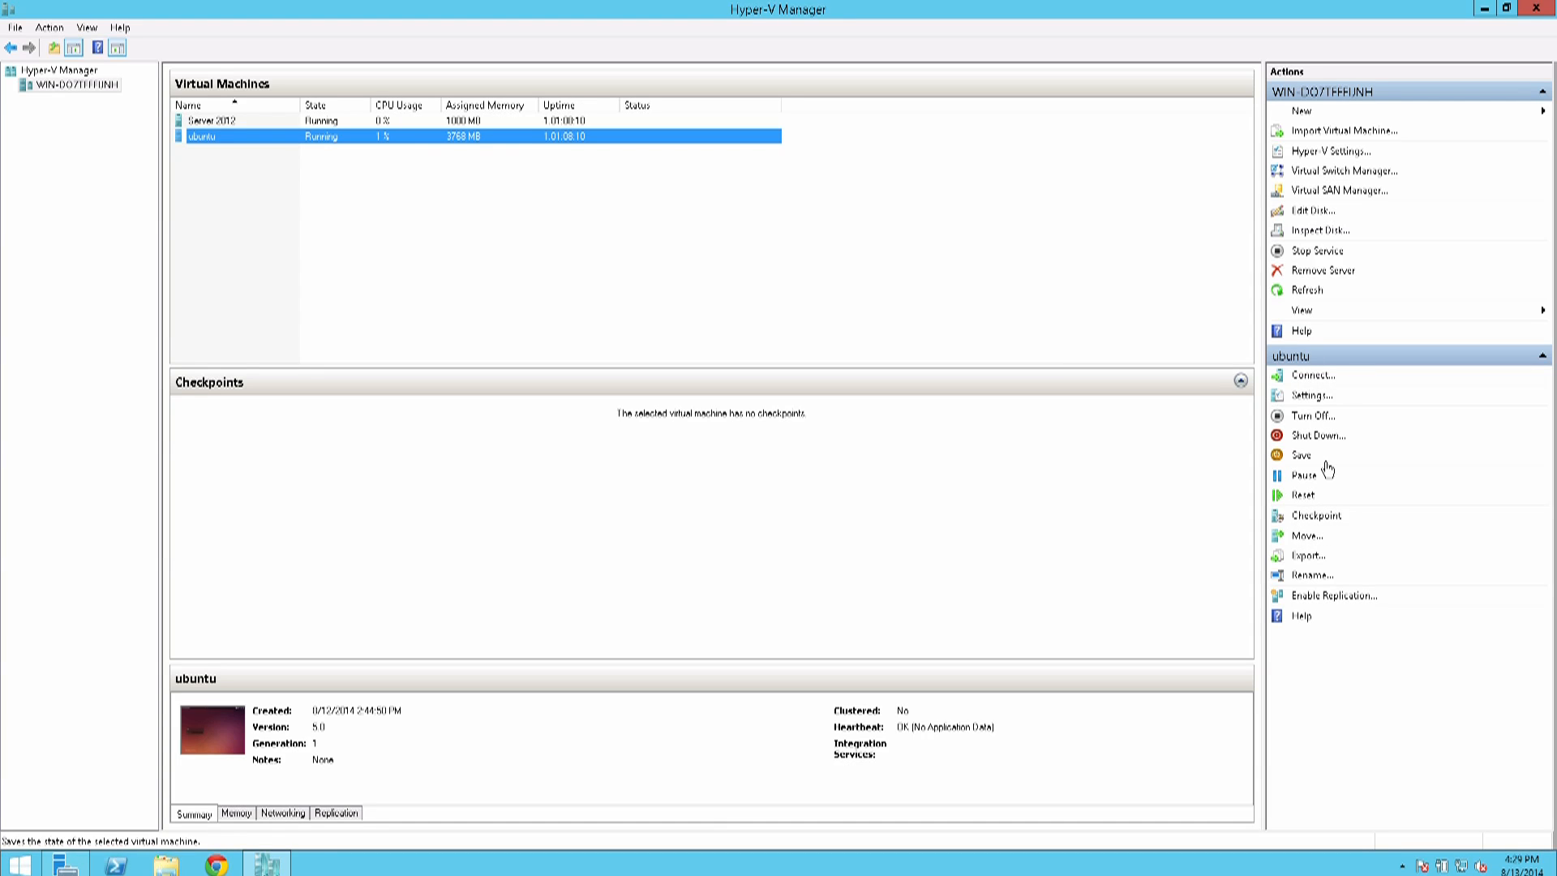
pyautogui.click(1304, 519)
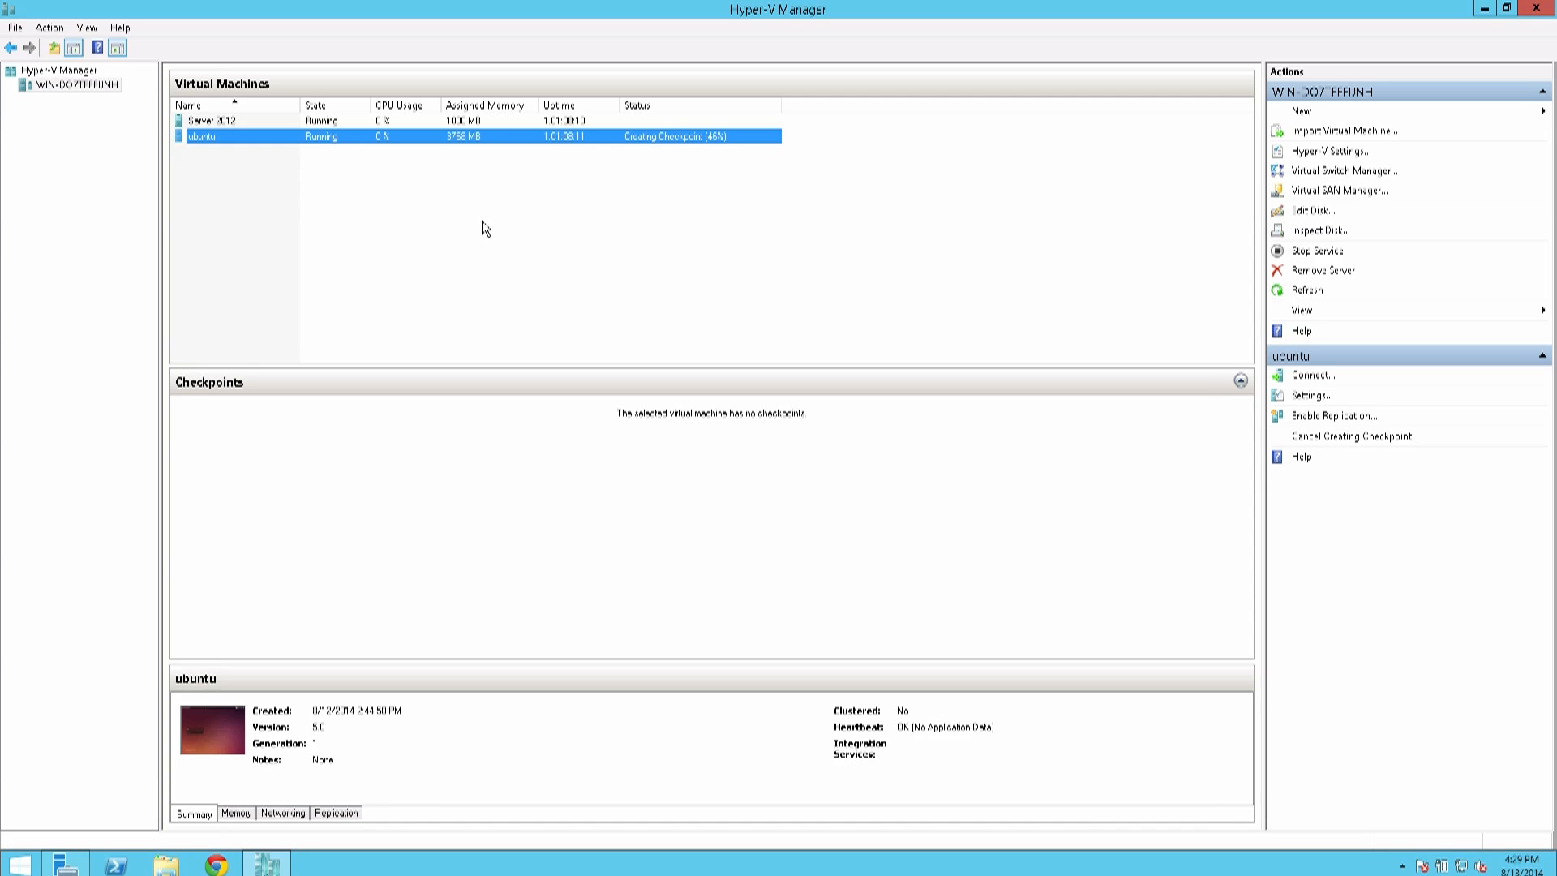
pyautogui.rightClick(344, 134)
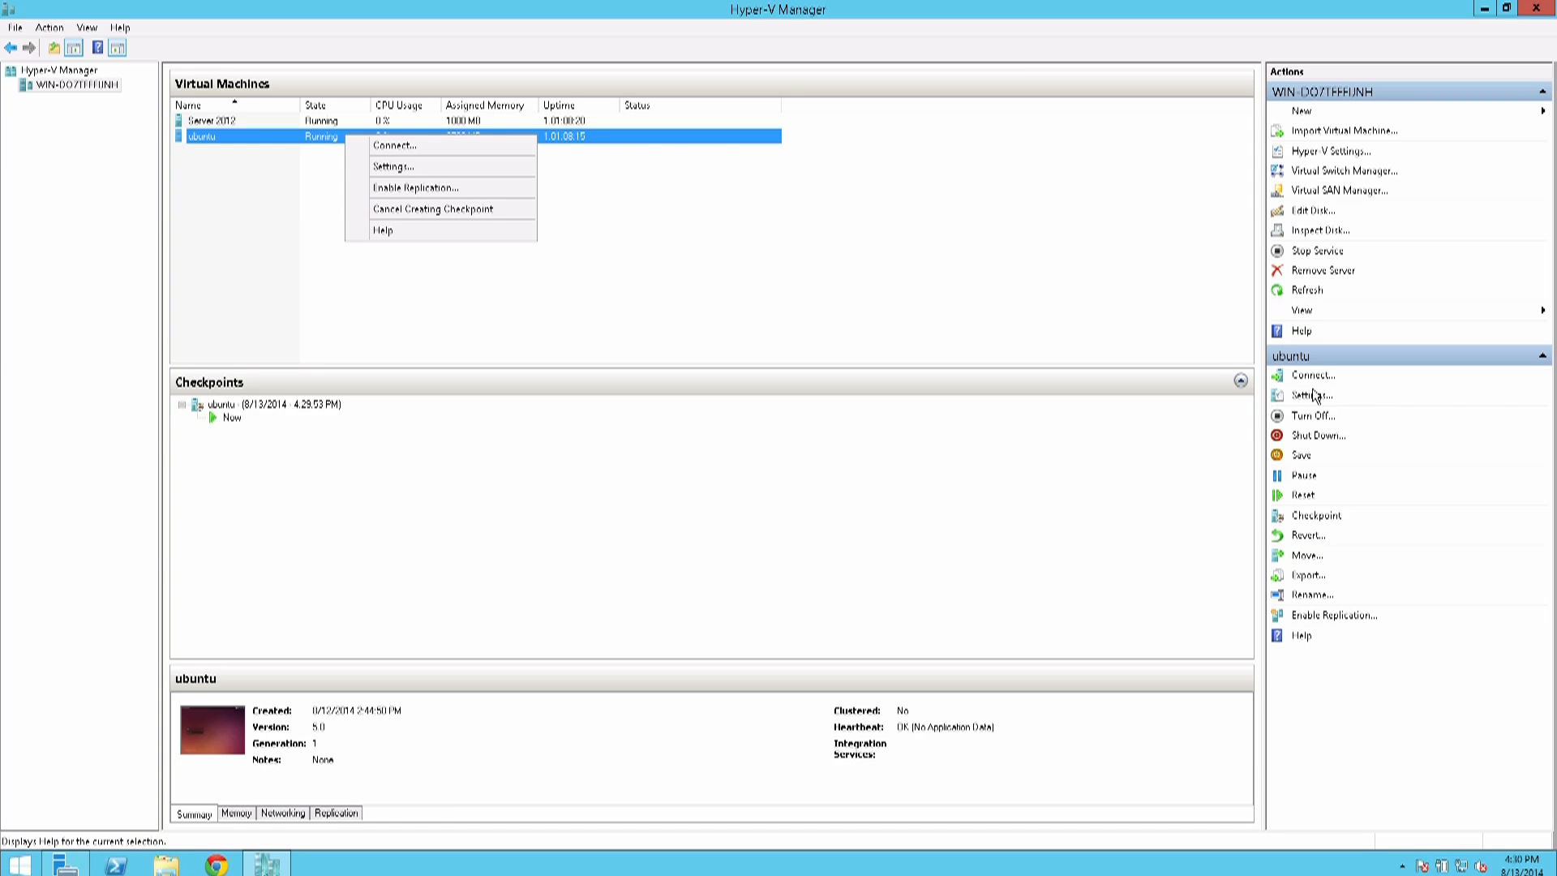
pyautogui.click(930, 278)
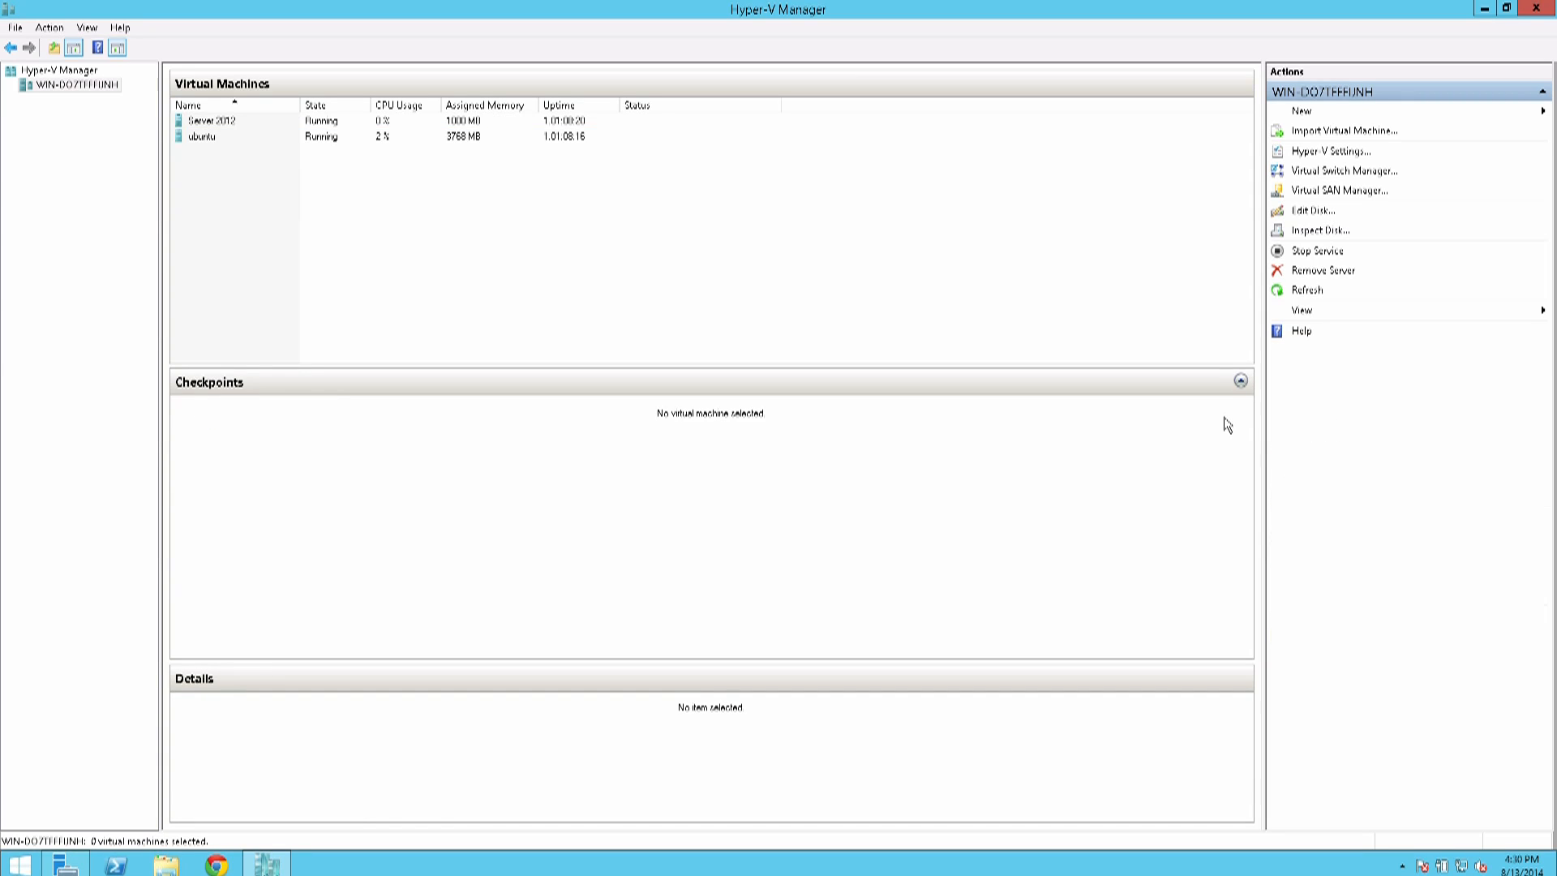
# Take a second checkpoint of the ubuntu virtual machine, review the details of both checkpoints, and reselect the virtual machine
pyautogui.click(216, 138)
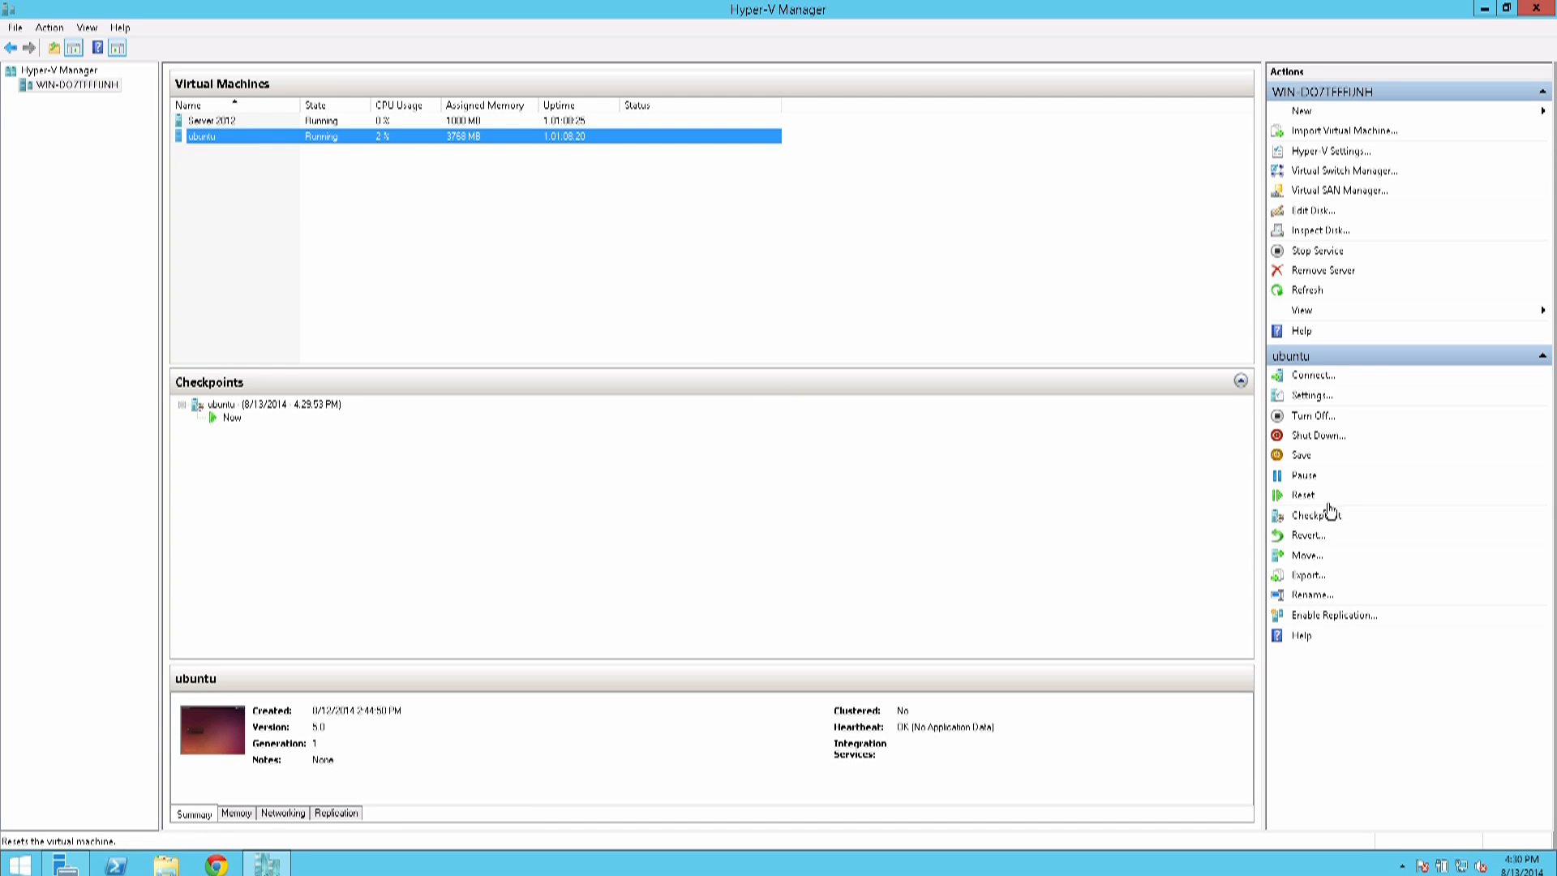
pyautogui.click(1318, 516)
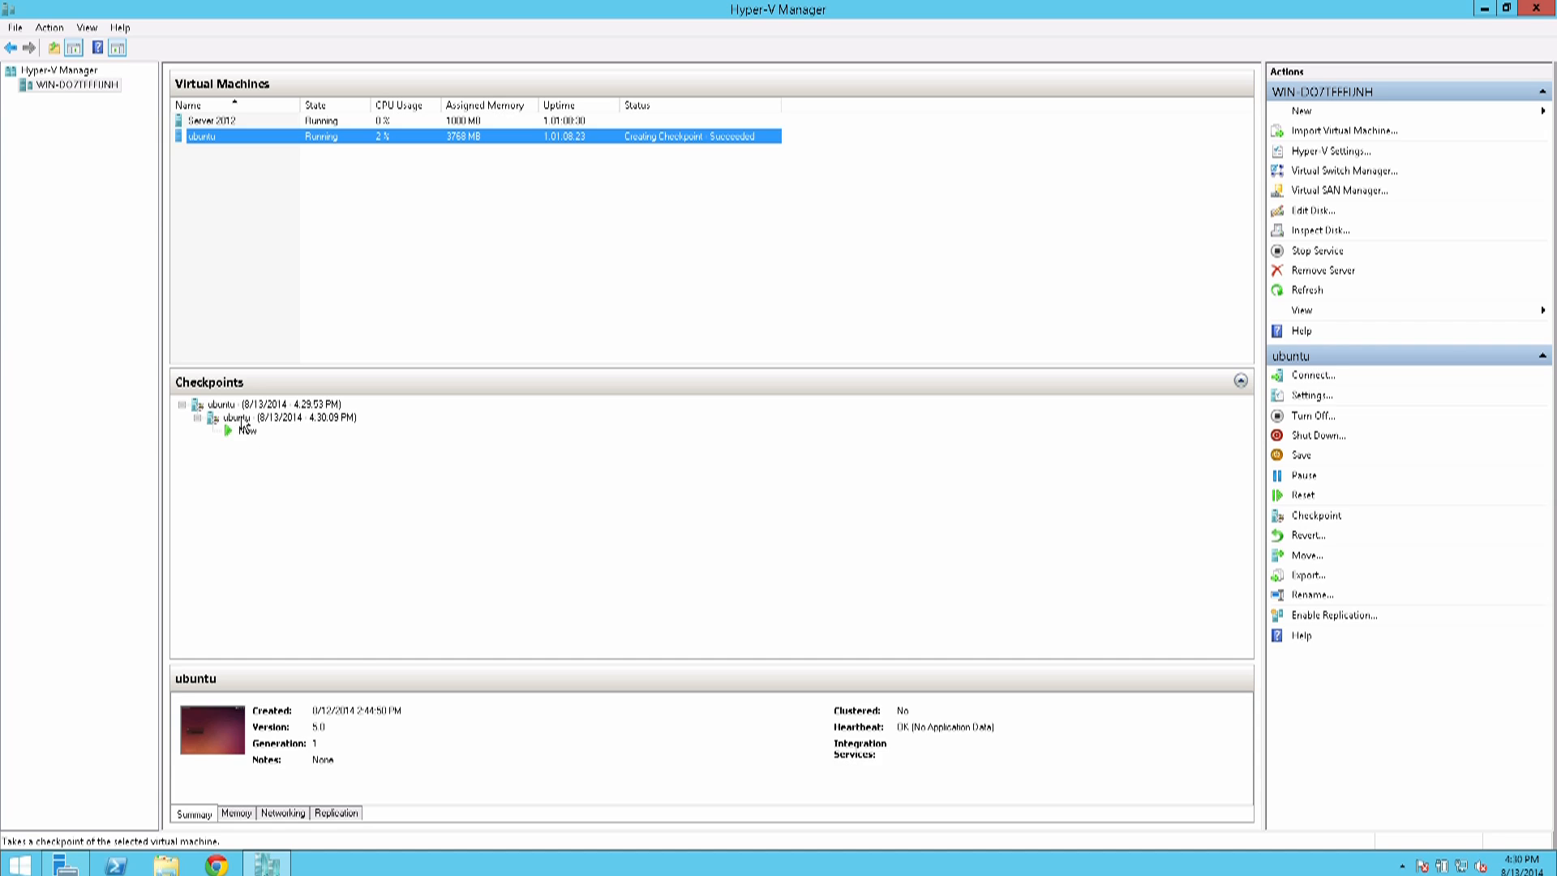
pyautogui.click(241, 420)
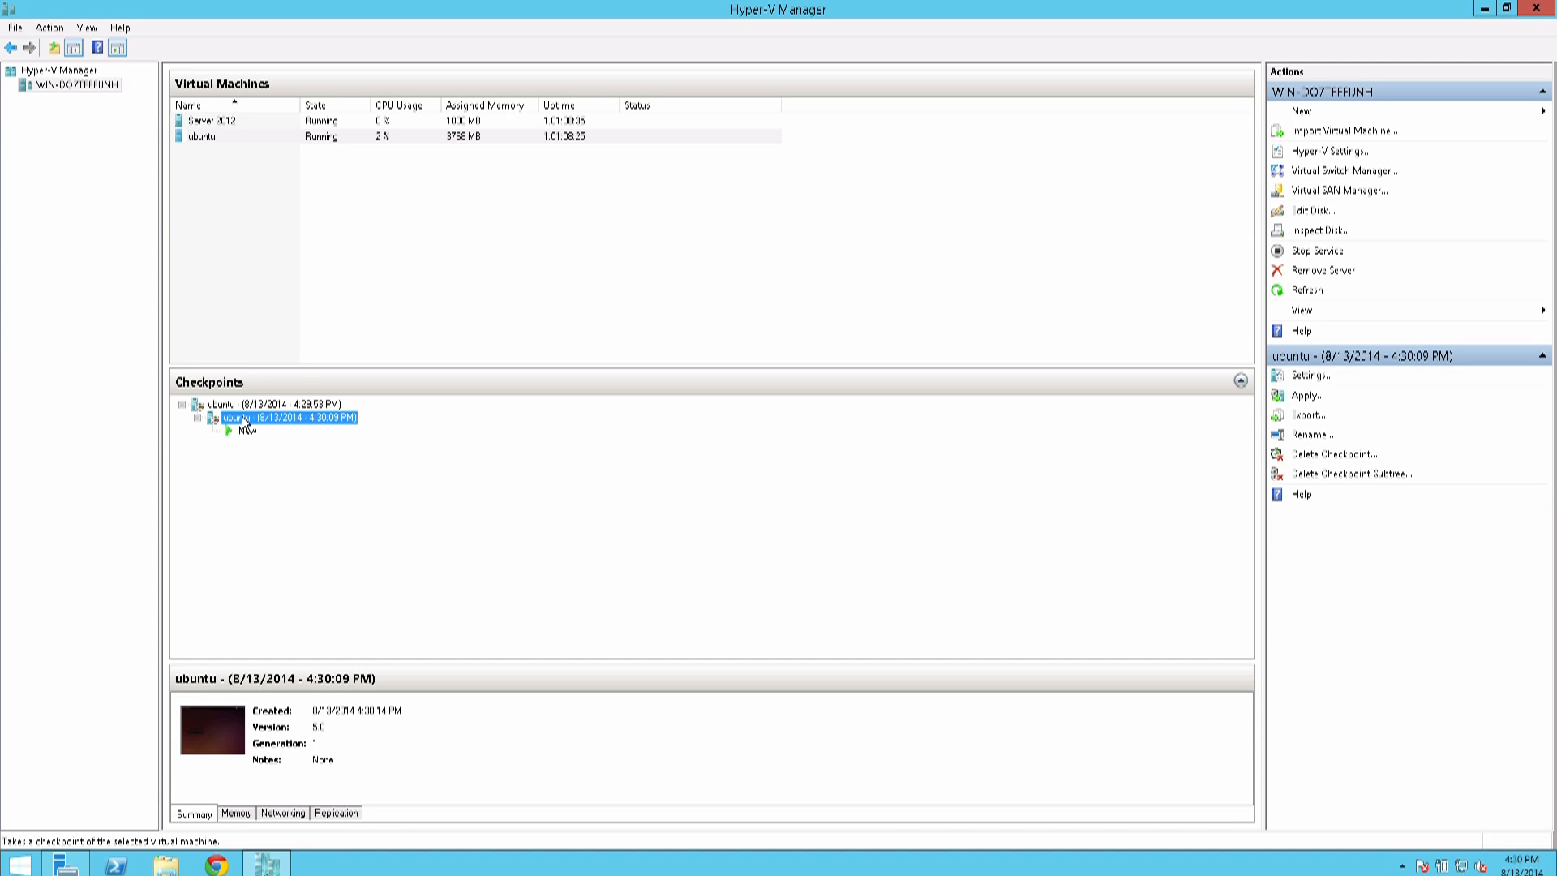
pyautogui.click(248, 406)
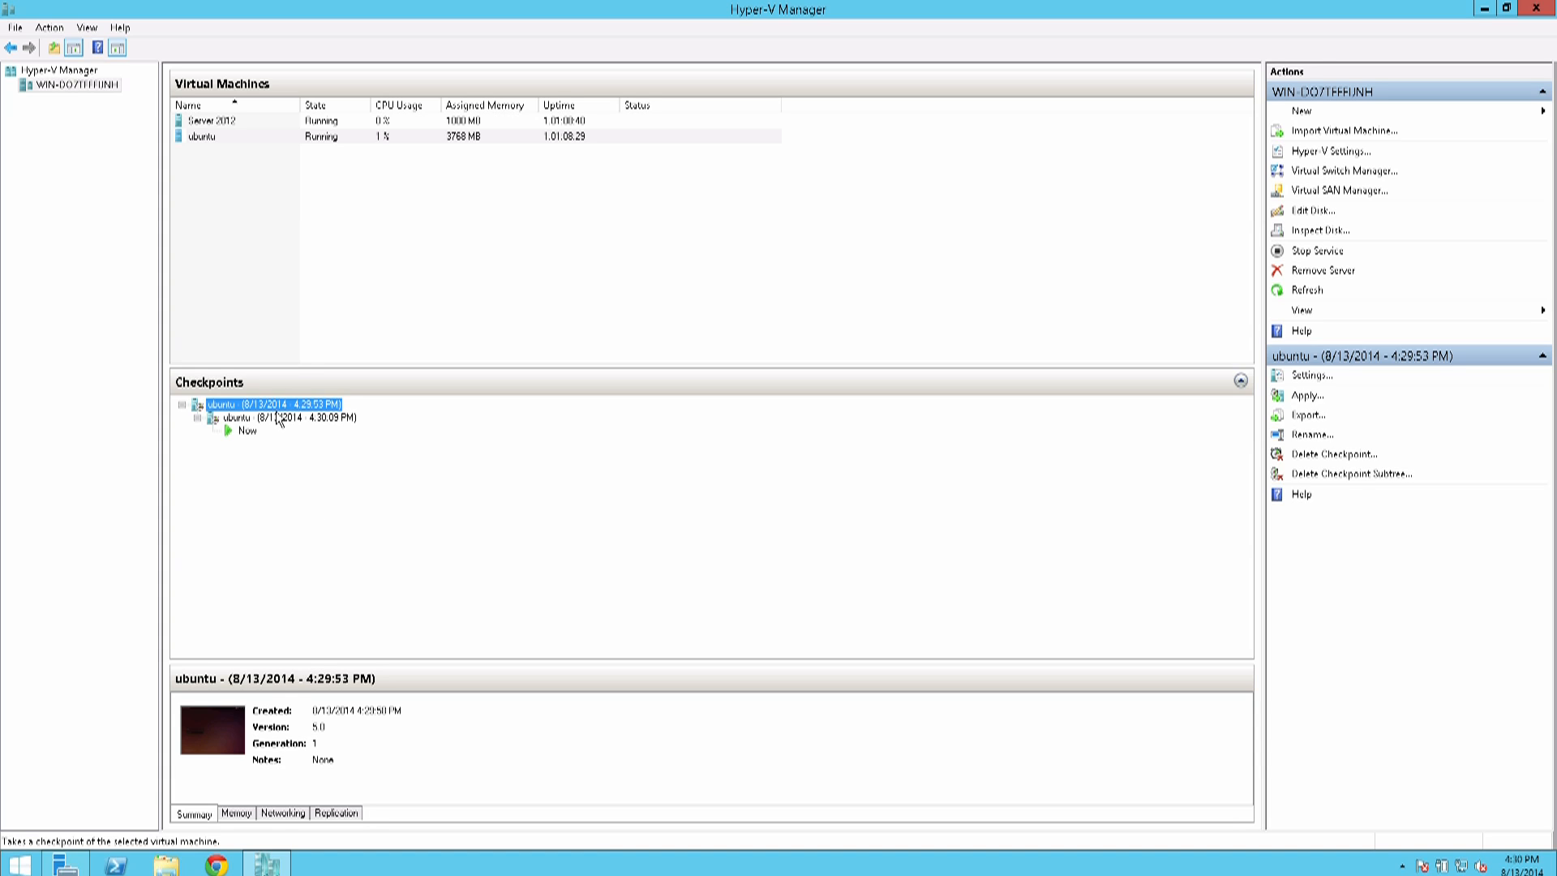
pyautogui.doubleClick(279, 406)
pyautogui.doubleClick(275, 406)
pyautogui.click(213, 131)
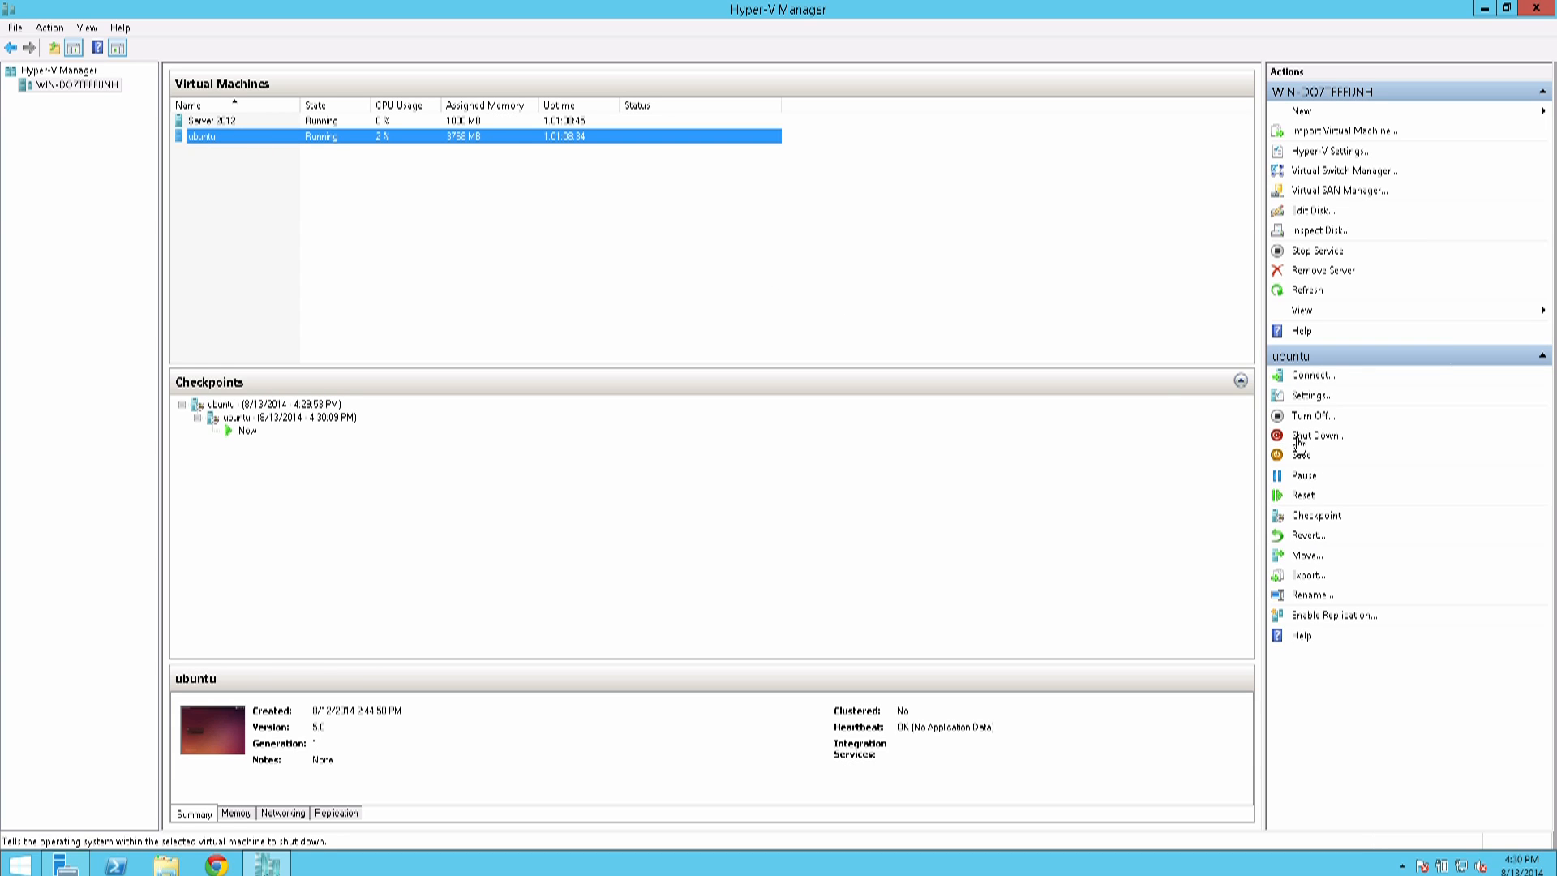